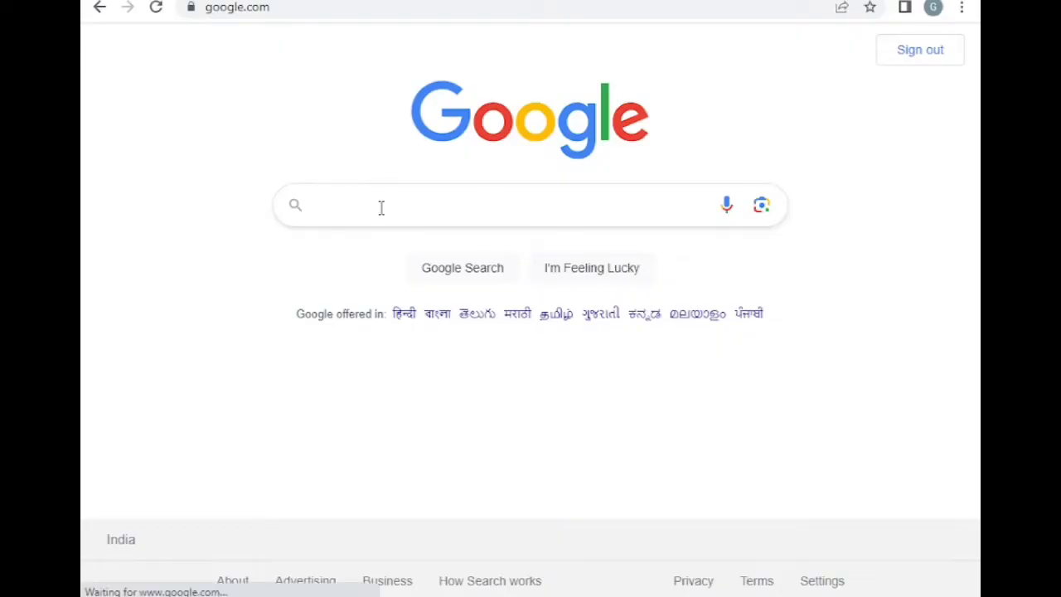
# Search Google for 'vidyajyoti' to find the Vidyajyoti Schools admission portal
pyautogui.click(381, 207)
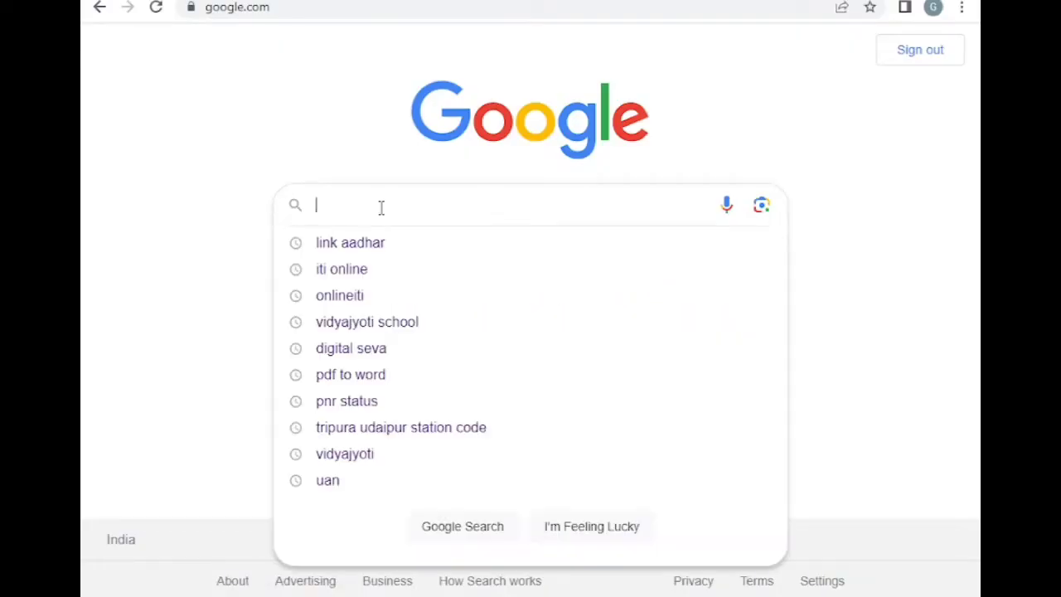
pyautogui.write('vidya')
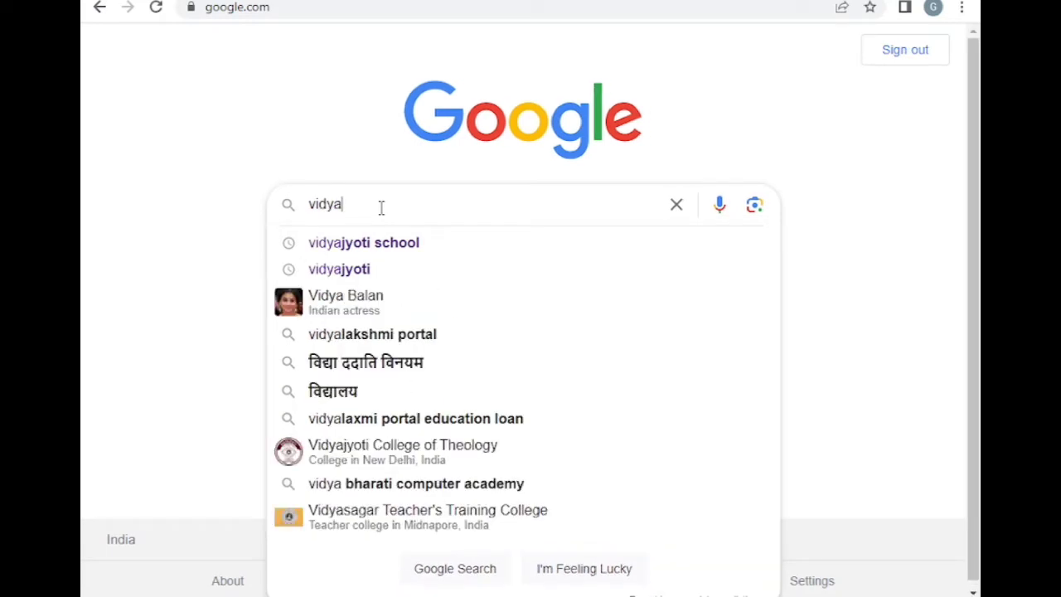
pyautogui.write('jyoti')
pyautogui.press('Return')
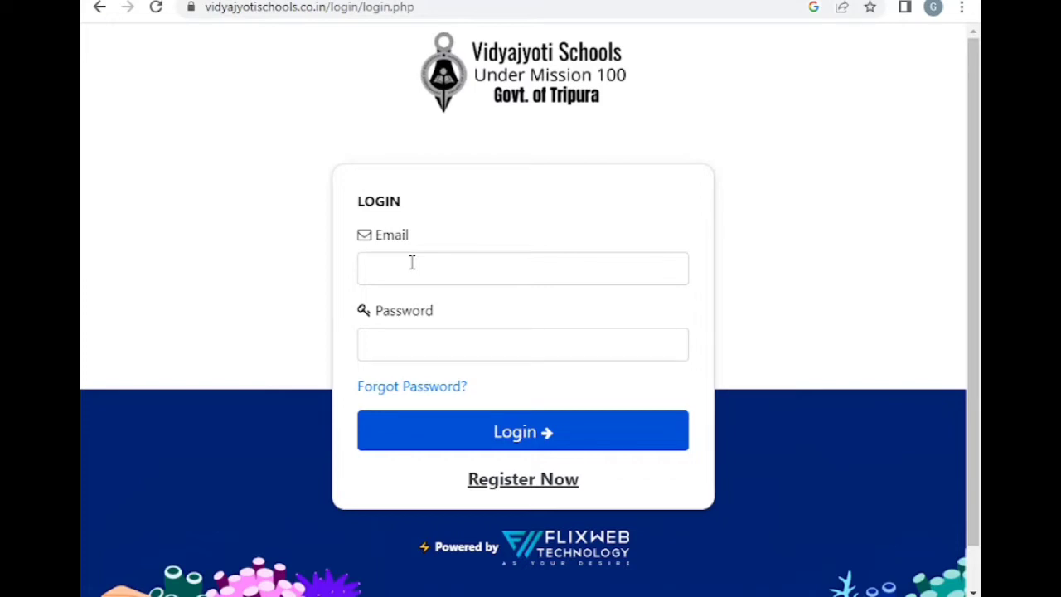
# Fill in the new-account registration form, entering the account e-mail and answering 4 + 2 with 6
pyautogui.click(523, 479)
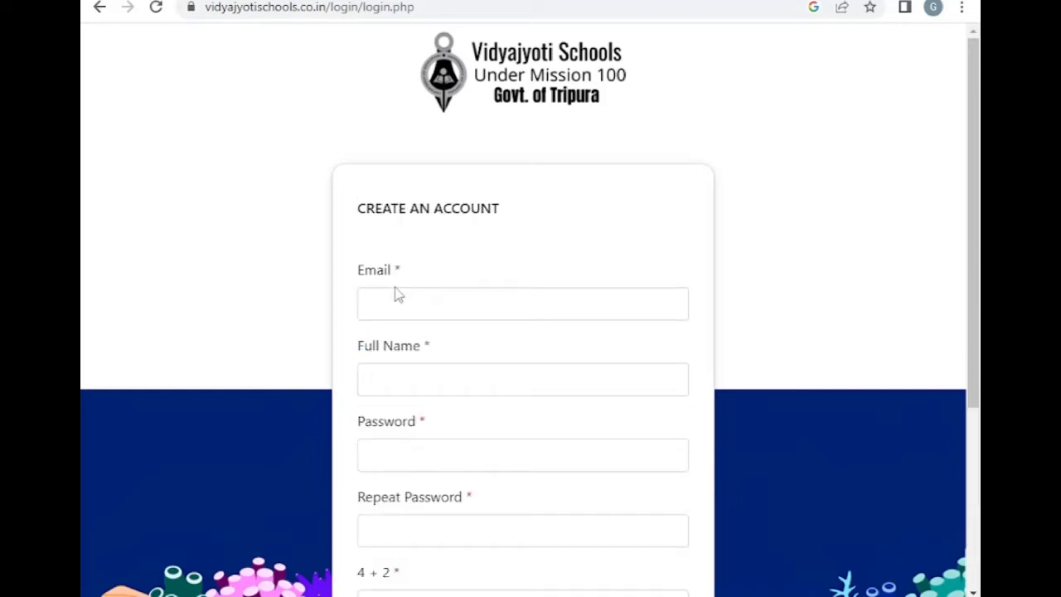
pyautogui.scroll(-2, 757, 336)
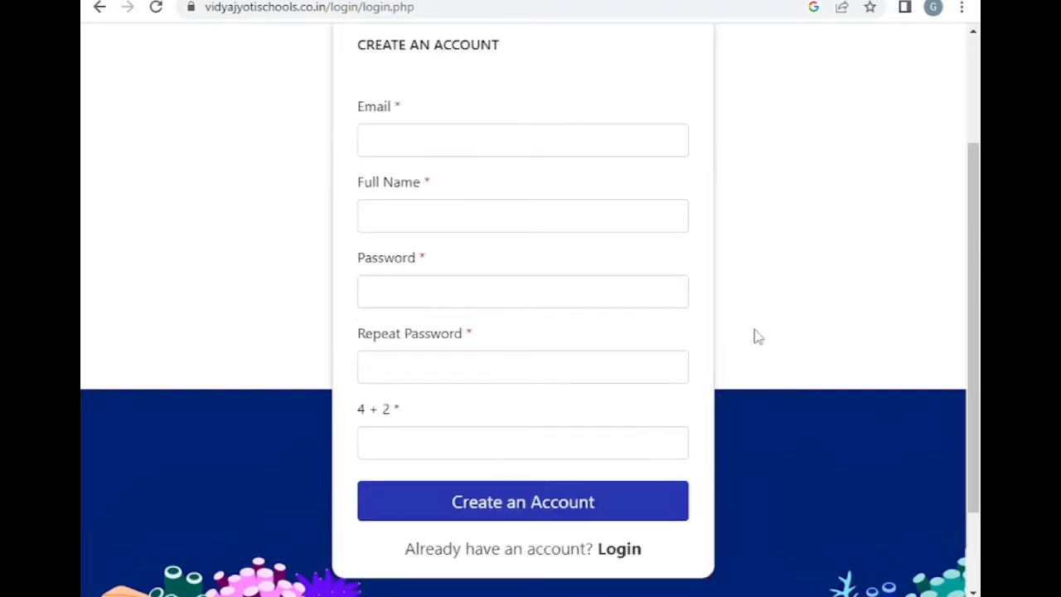
pyautogui.click(439, 144)
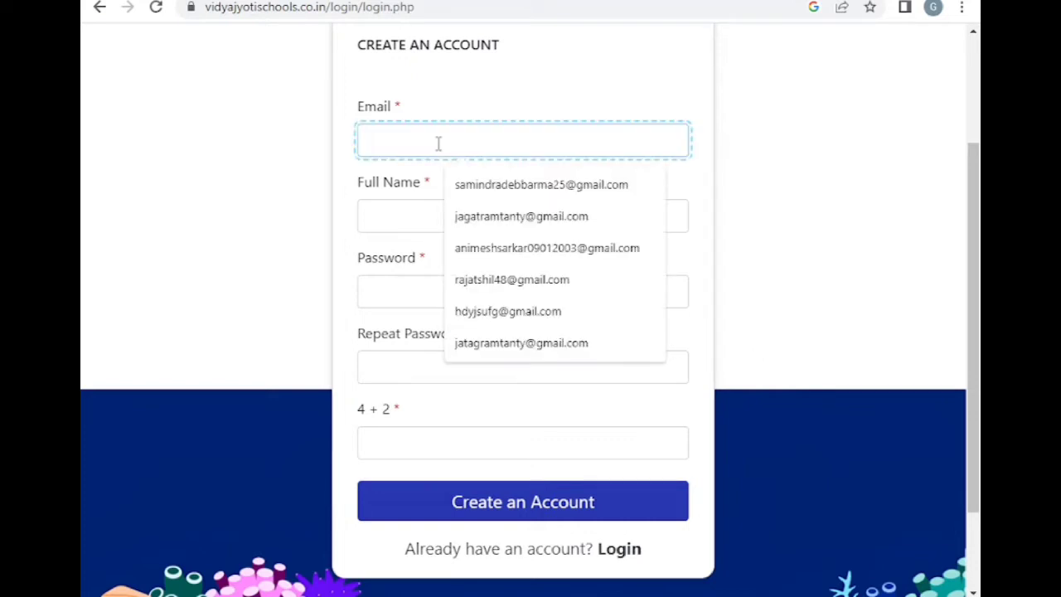
pyautogui.press('Escape')
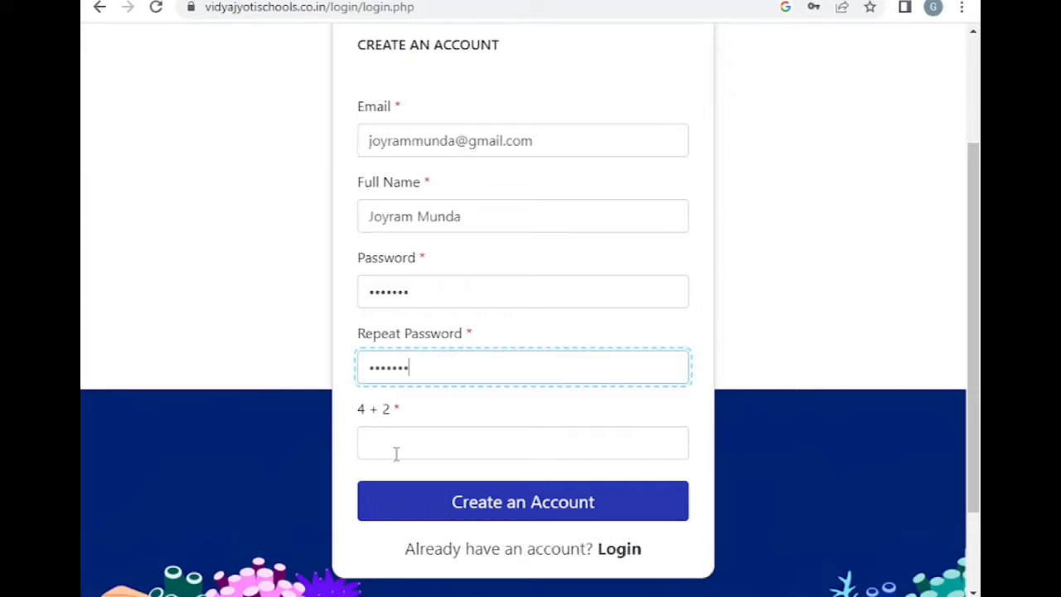
pyautogui.click(396, 453)
pyautogui.write('6')
# Submit the registration and return to the login form
pyautogui.click(514, 504)
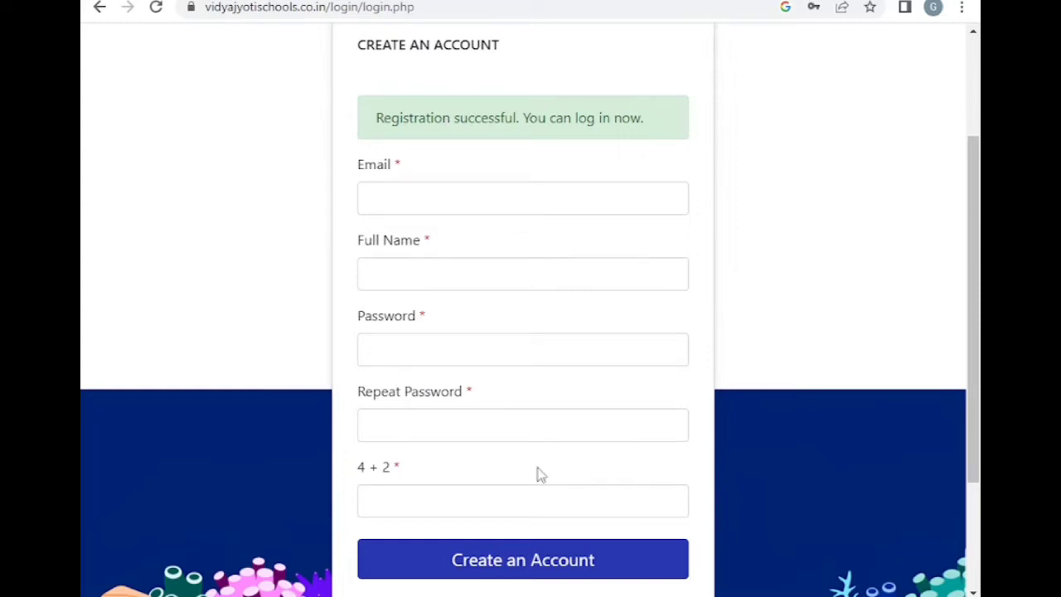
pyautogui.scroll(-1, 537, 474)
pyautogui.click(626, 524)
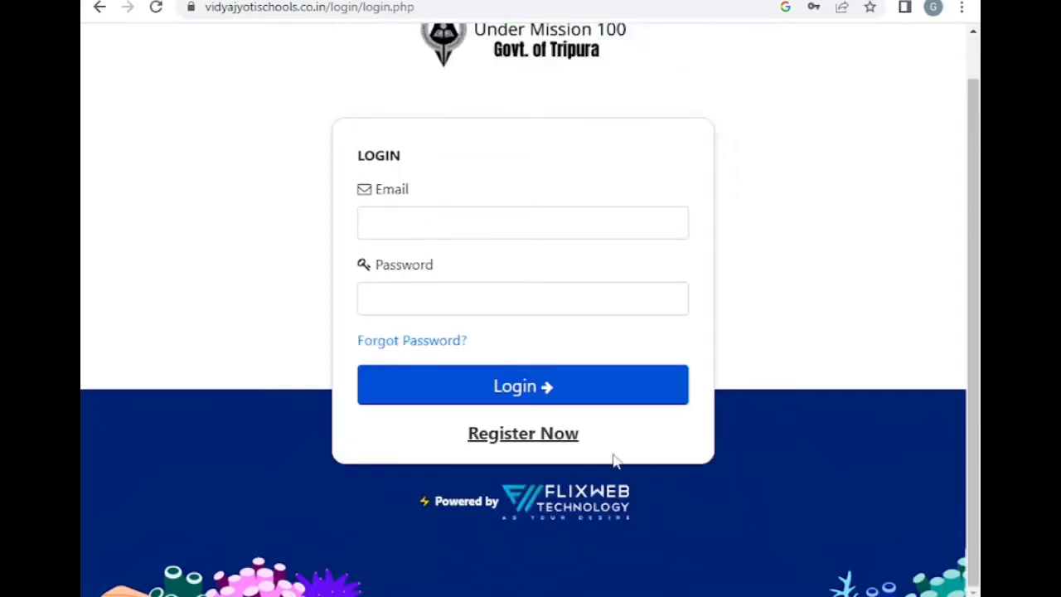
# Log in with the registered account e-mail and password
pyautogui.click(441, 220)
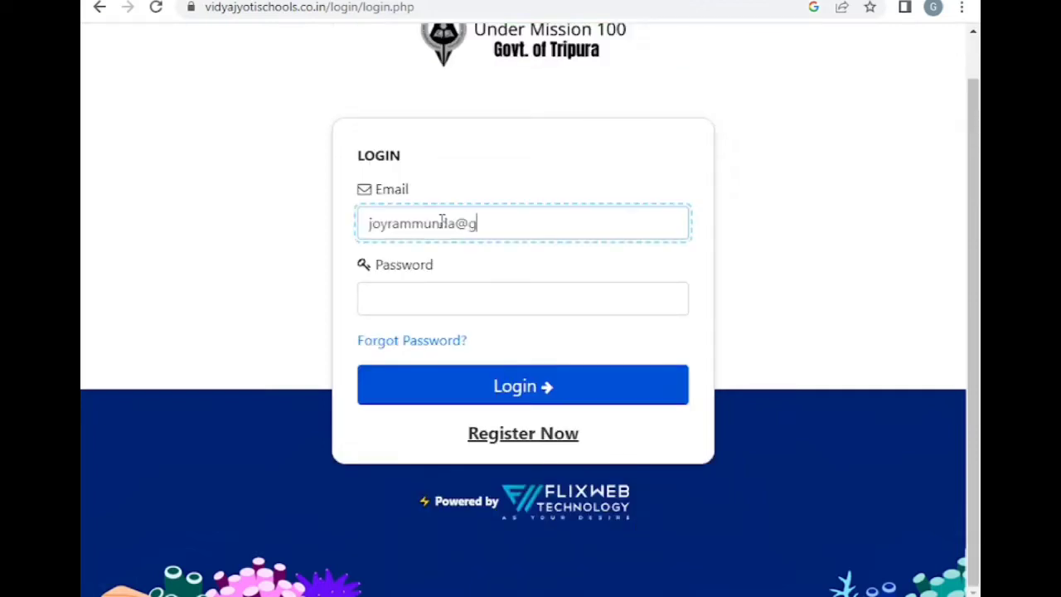
pyautogui.click(426, 301)
pyautogui.write('•••')
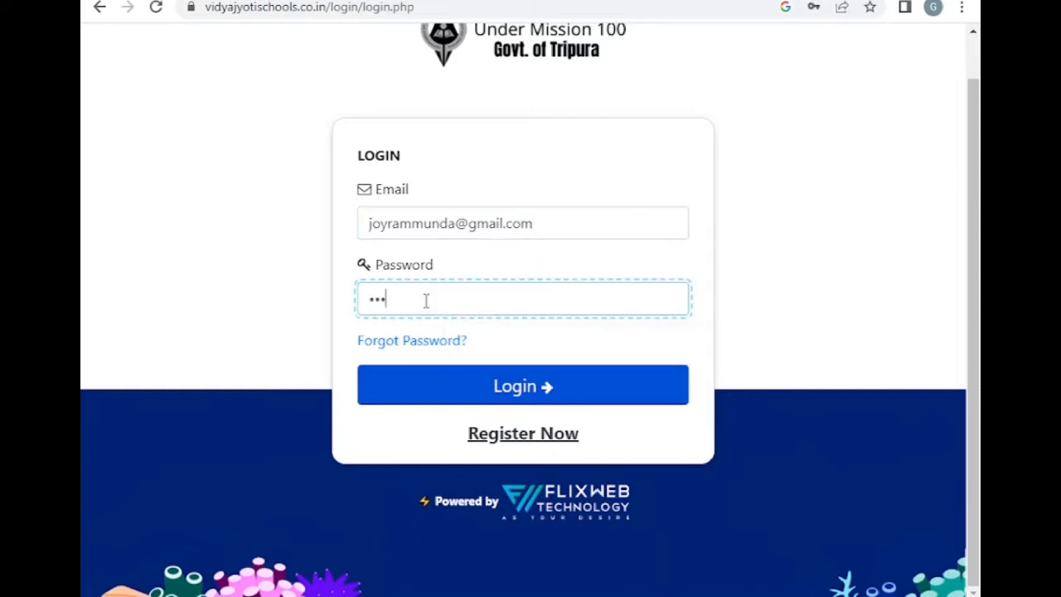
pyautogui.write('••••')
pyautogui.press('Return')
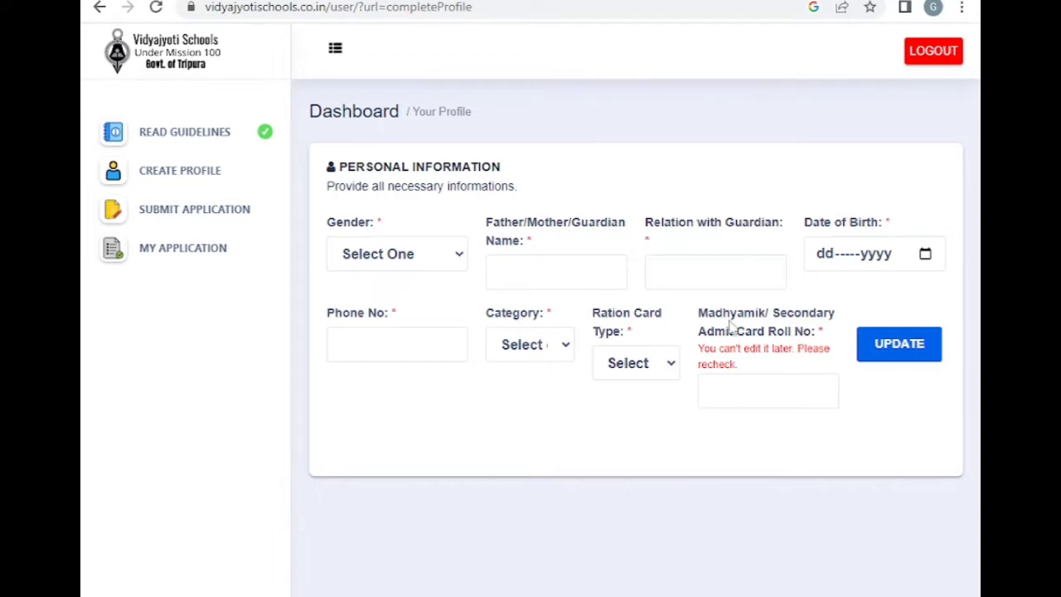
# Check the ration card type choices, then type the guardian's name, fixing a typo
pyautogui.click(646, 364)
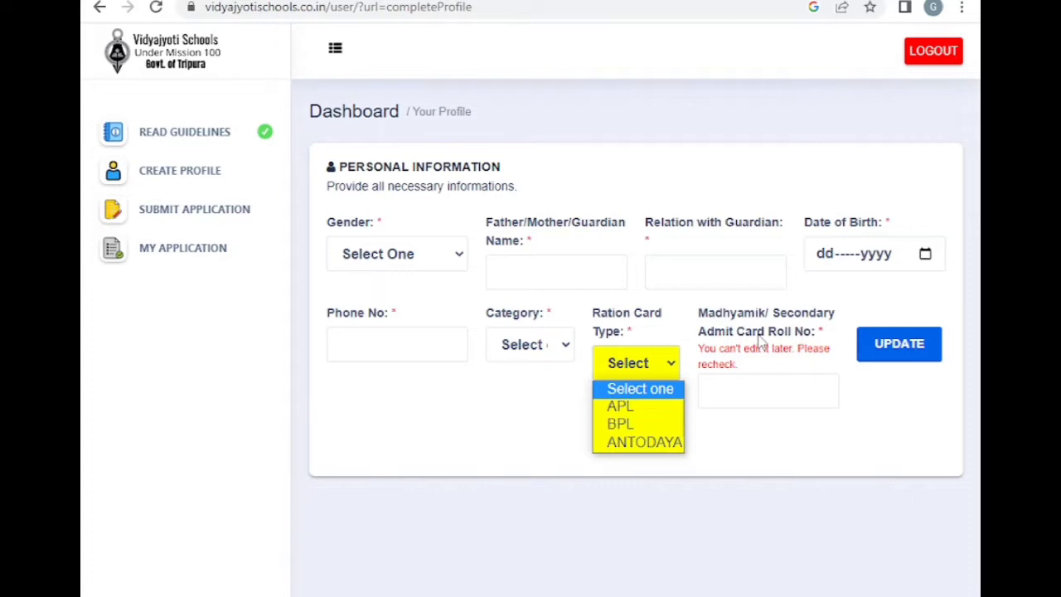
pyautogui.click(756, 341)
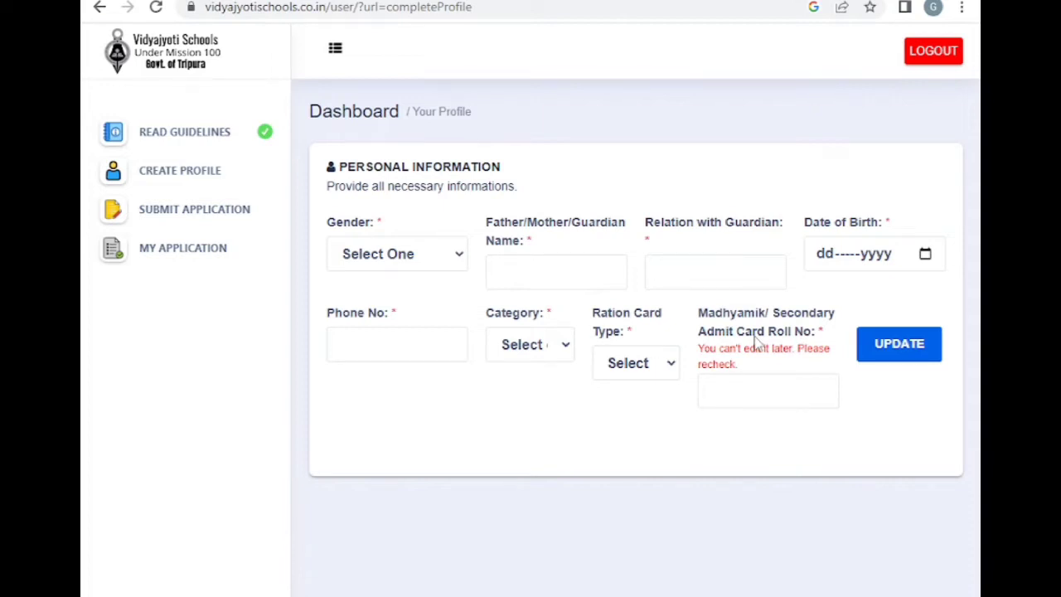
pyautogui.click(515, 271)
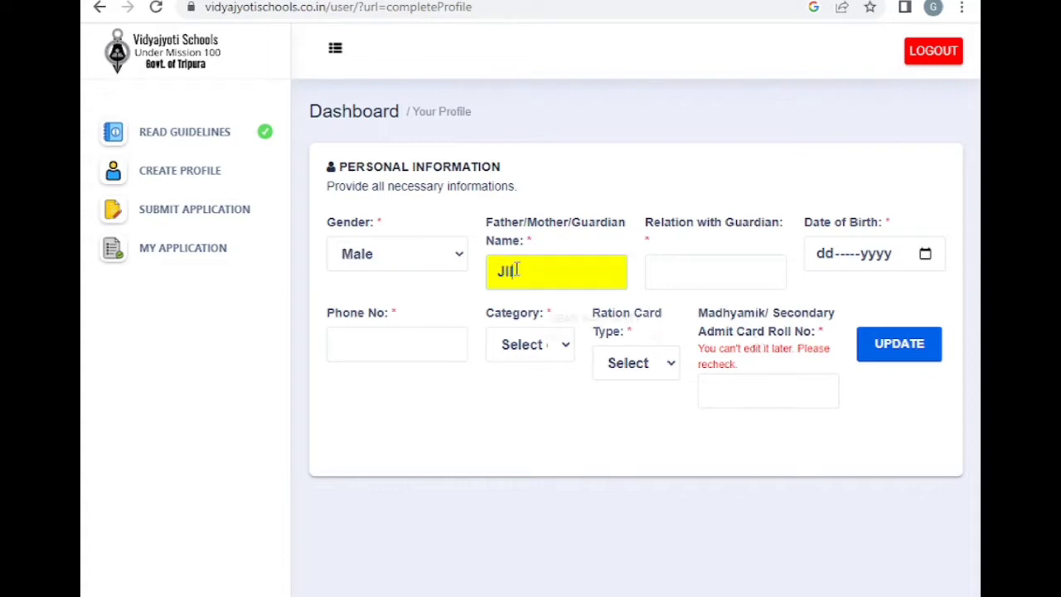
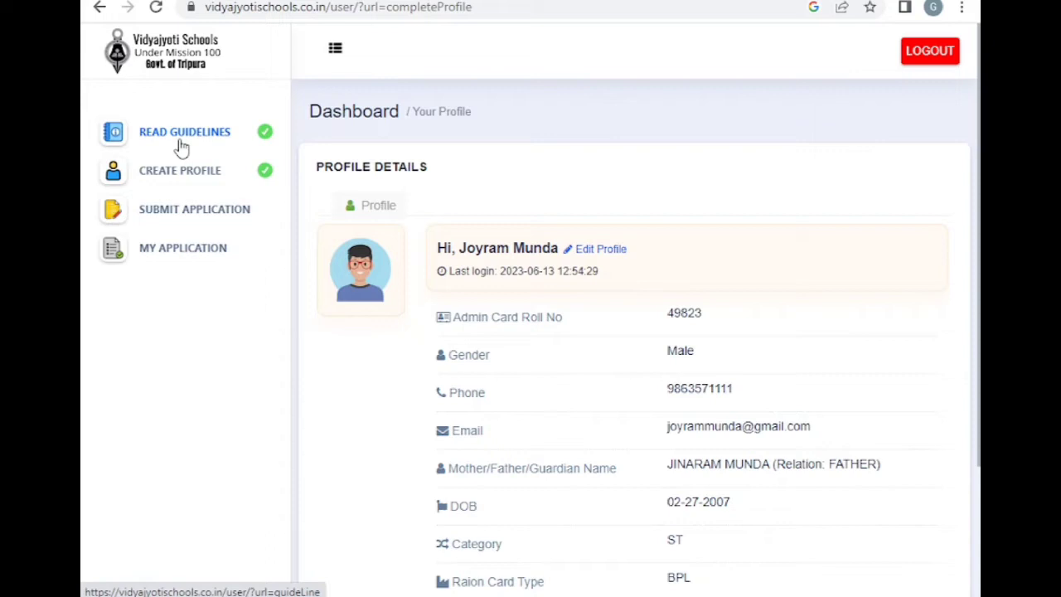
# Open the admission application form from SUBMIT APPLICATION in the sidebar
pyautogui.click(191, 218)
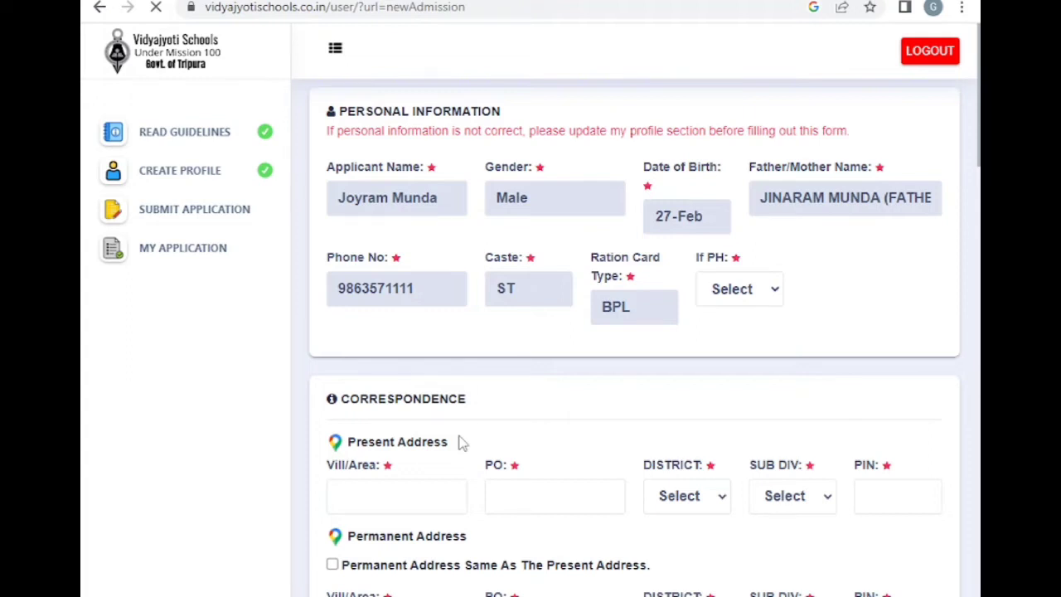
# Enter the present address village/area and post office, then move to the district
pyautogui.scroll(-3, 462, 443)
pyautogui.click(436, 286)
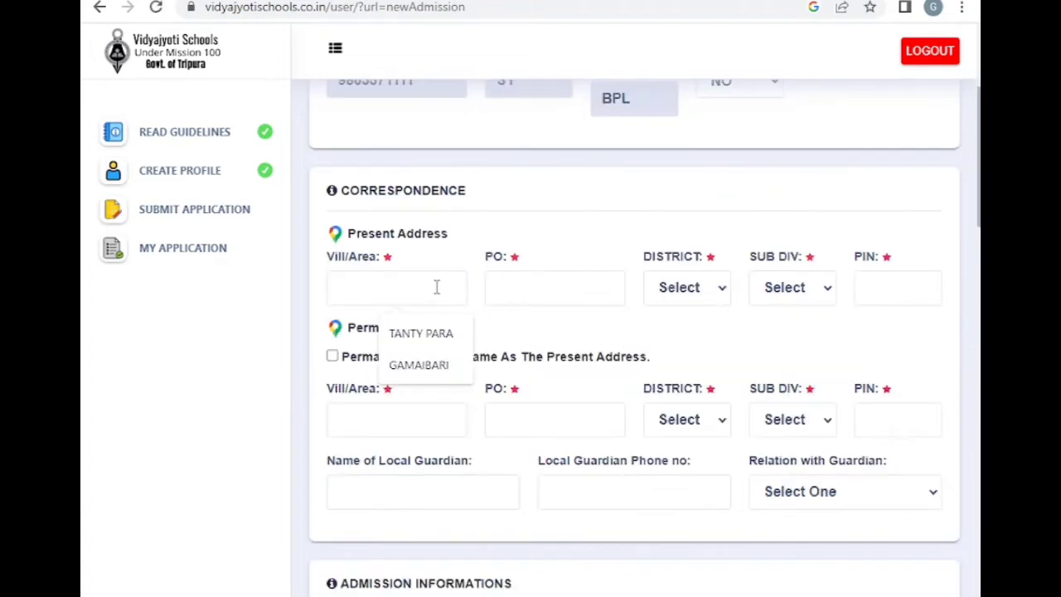
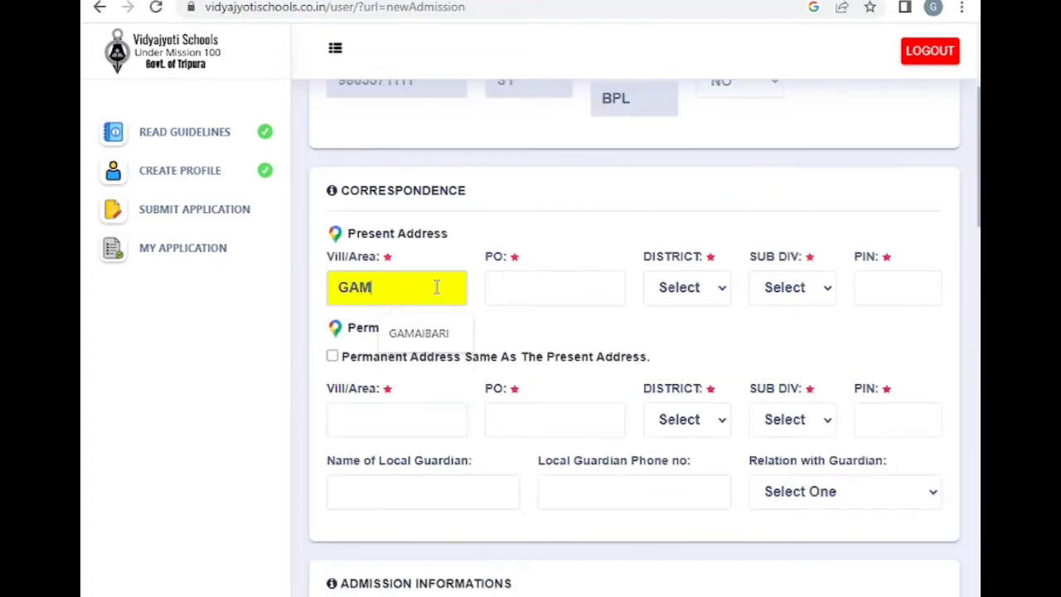
pyautogui.press('Tab')
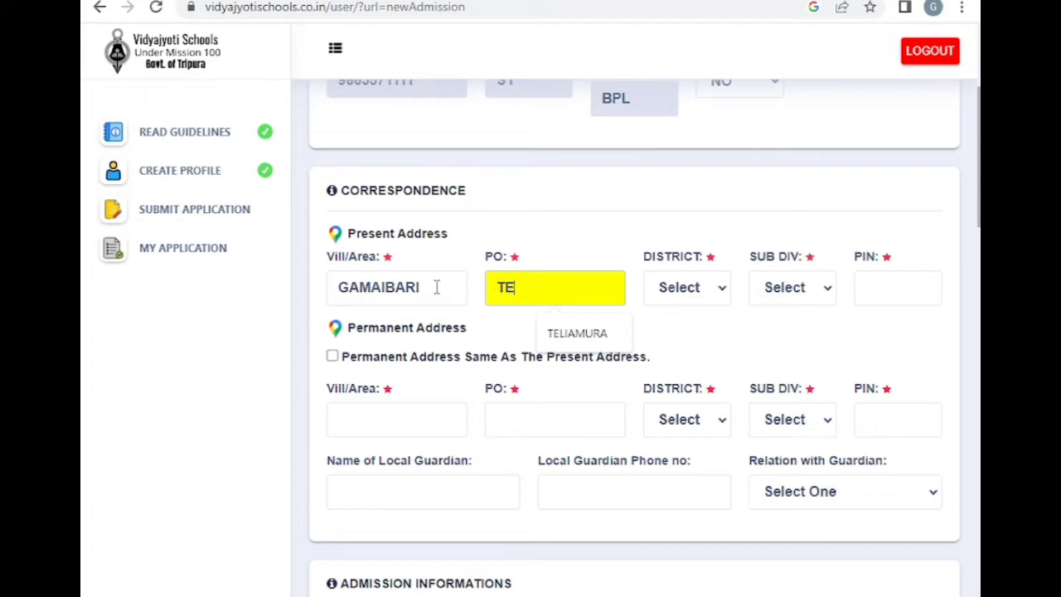
pyautogui.press('Tab')
pyautogui.press('k')
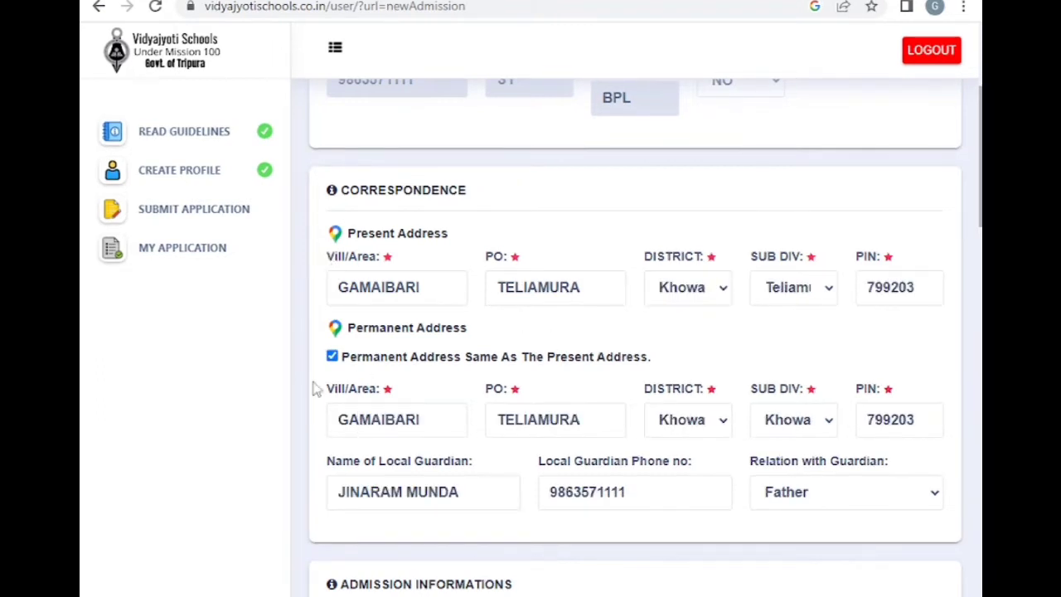
# Tick 'Permanent Address Same As The Present Address' so both addresses match
pyautogui.click(332, 356)
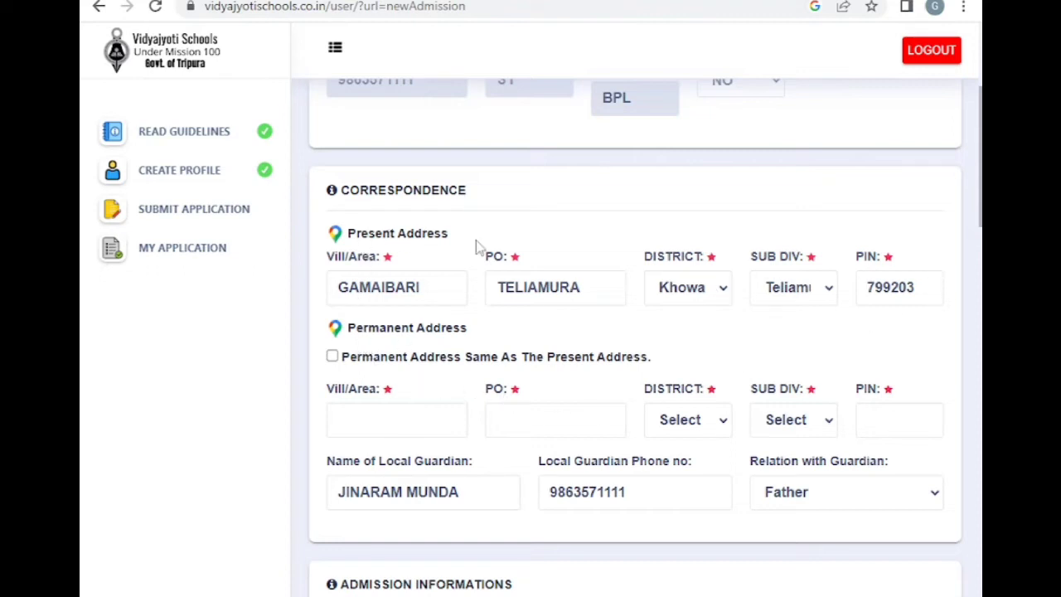
pyautogui.click(333, 358)
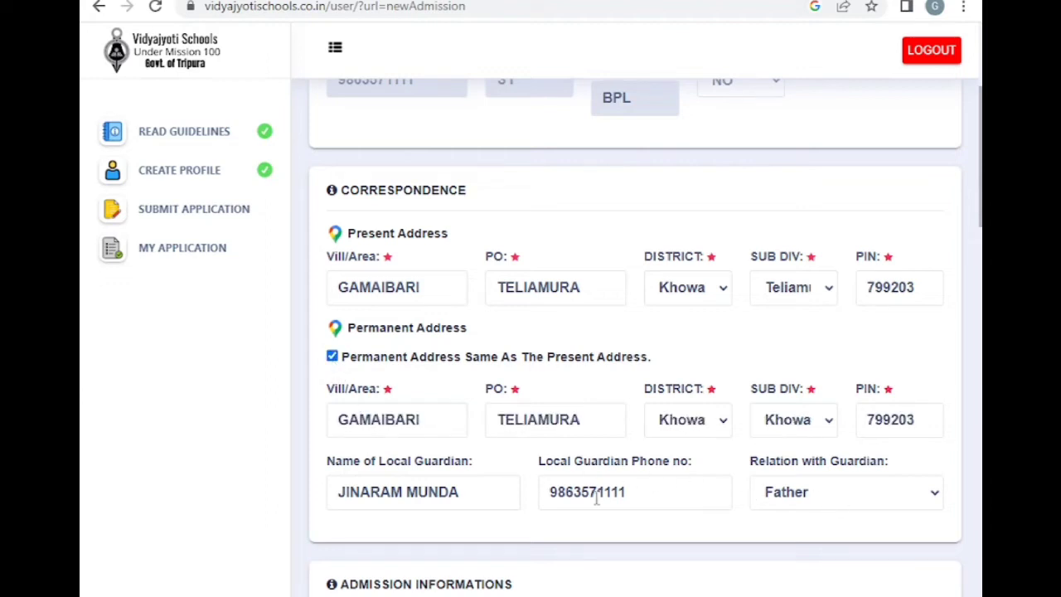
pyautogui.scroll(-1, 596, 498)
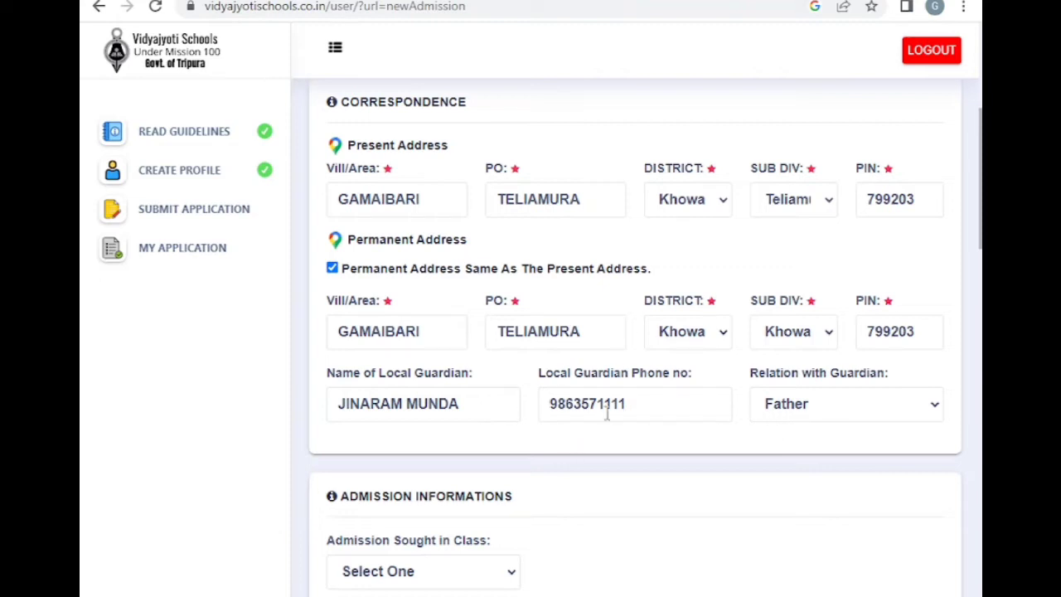
pyautogui.scroll(-1, 764, 440)
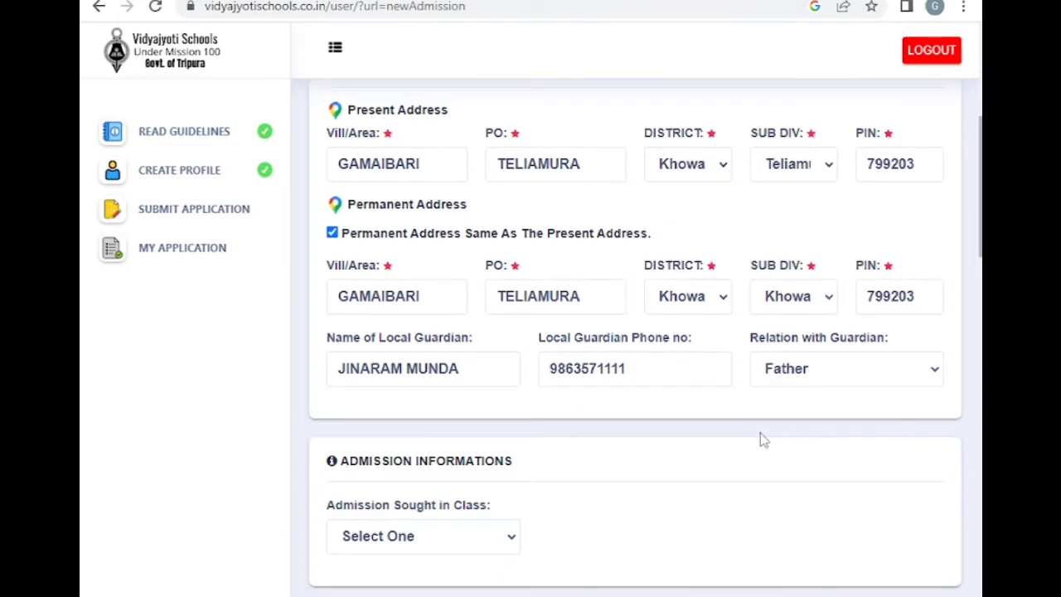
pyautogui.scroll(-3, 764, 440)
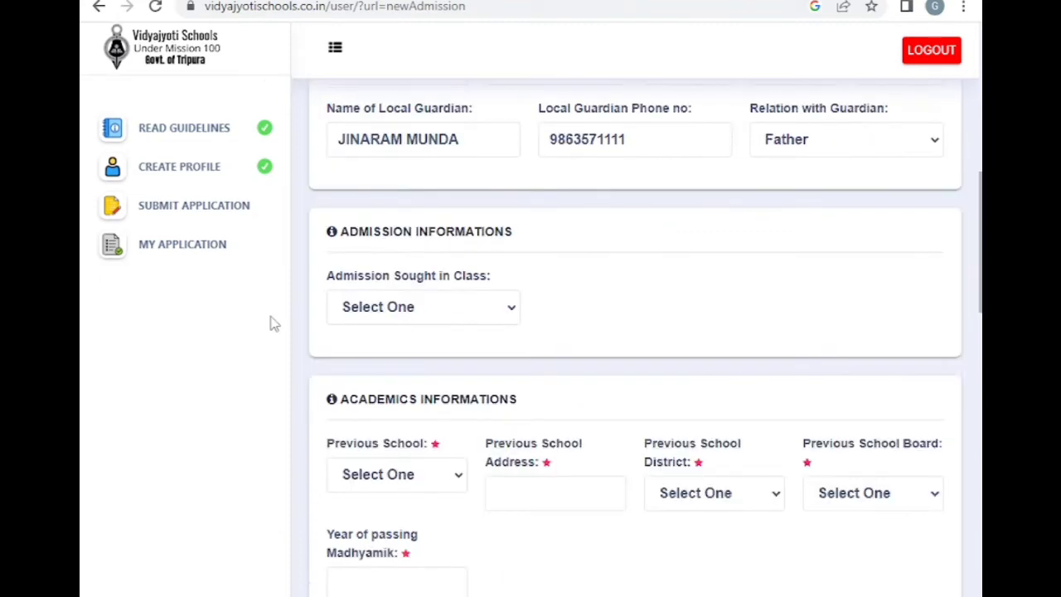
# Set 'Admission Sought in Class' to CLASS 11 (XI)
pyautogui.click(410, 321)
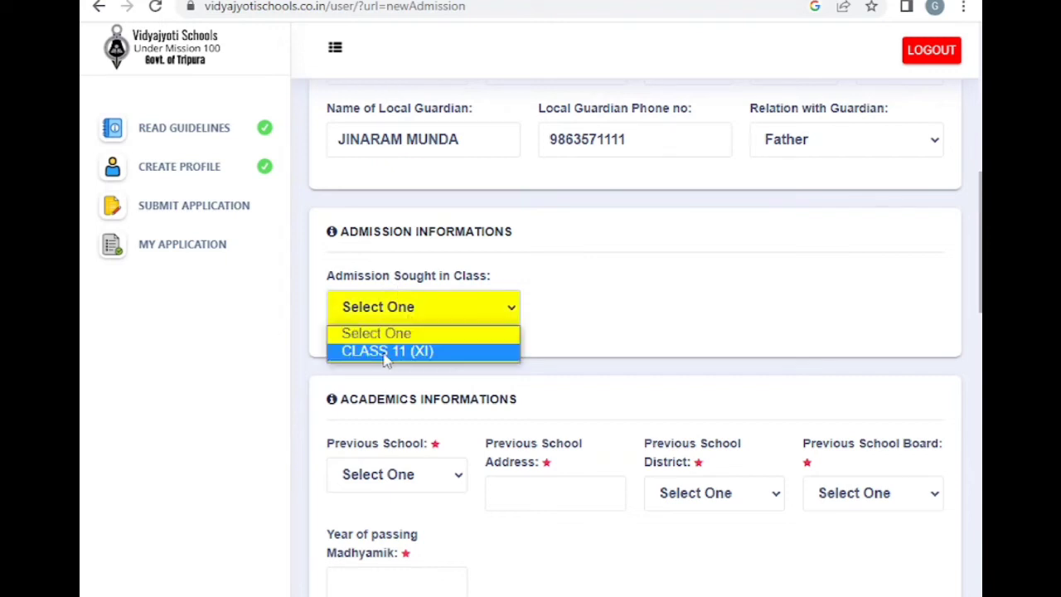
pyautogui.click(385, 351)
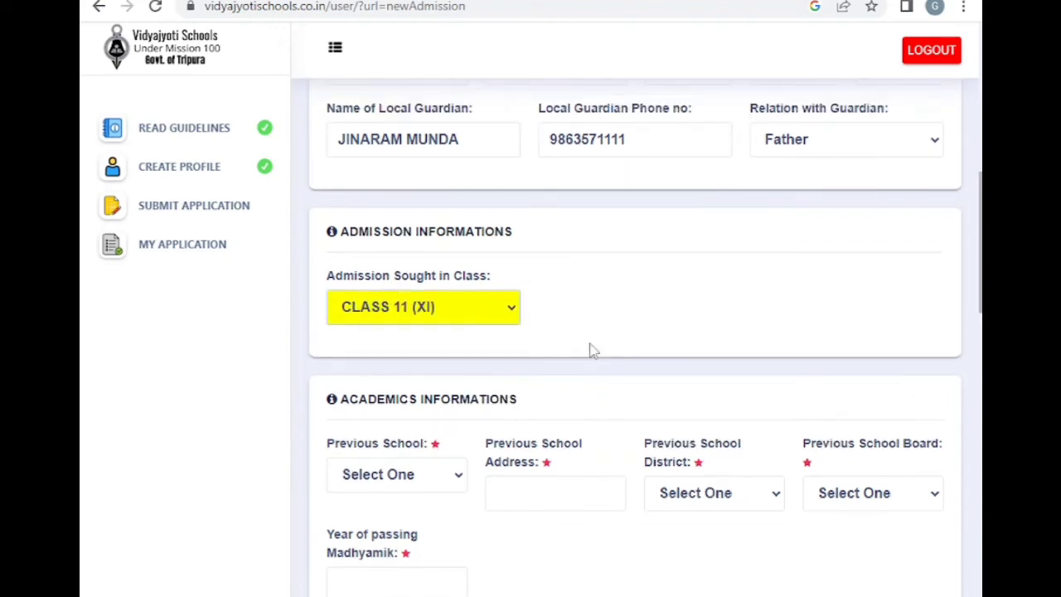
pyautogui.scroll(-3, 591, 350)
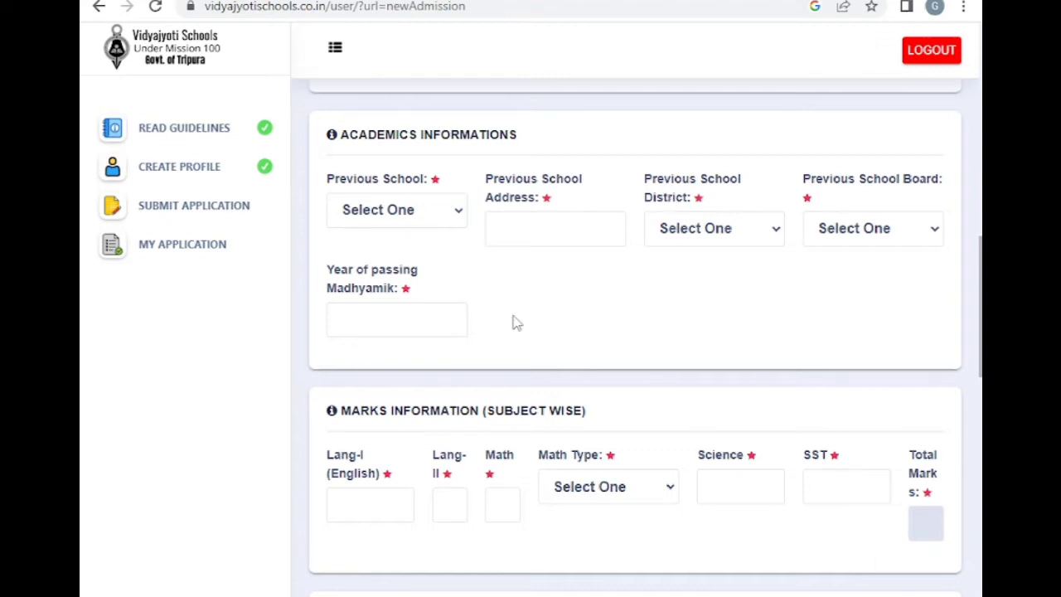
pyautogui.click(397, 217)
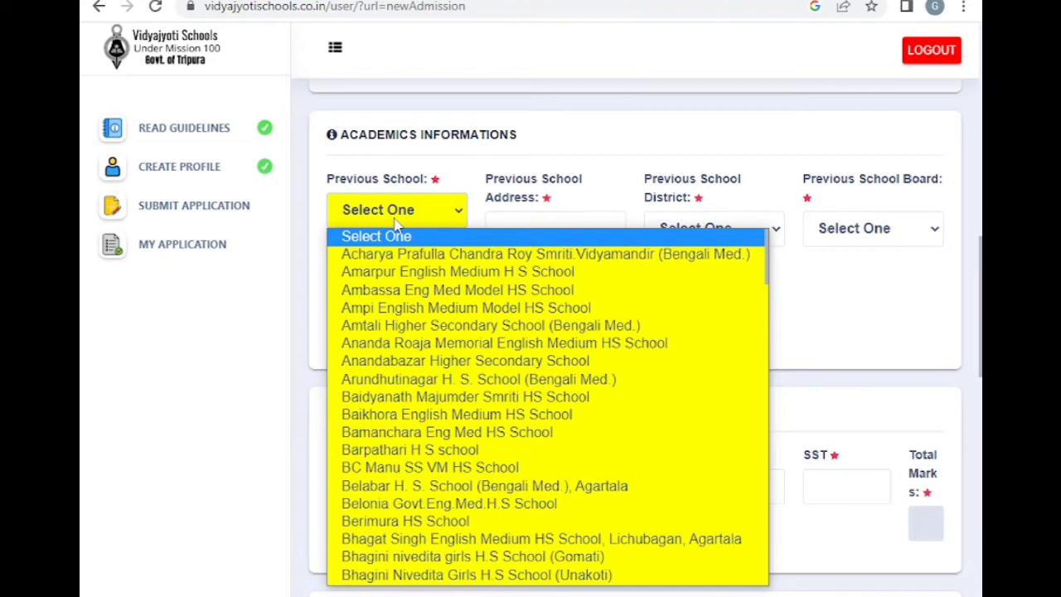
# Select Teliamura English Medium HS School as previous school, with its Teliamura, Khowai address
pyautogui.write('te')
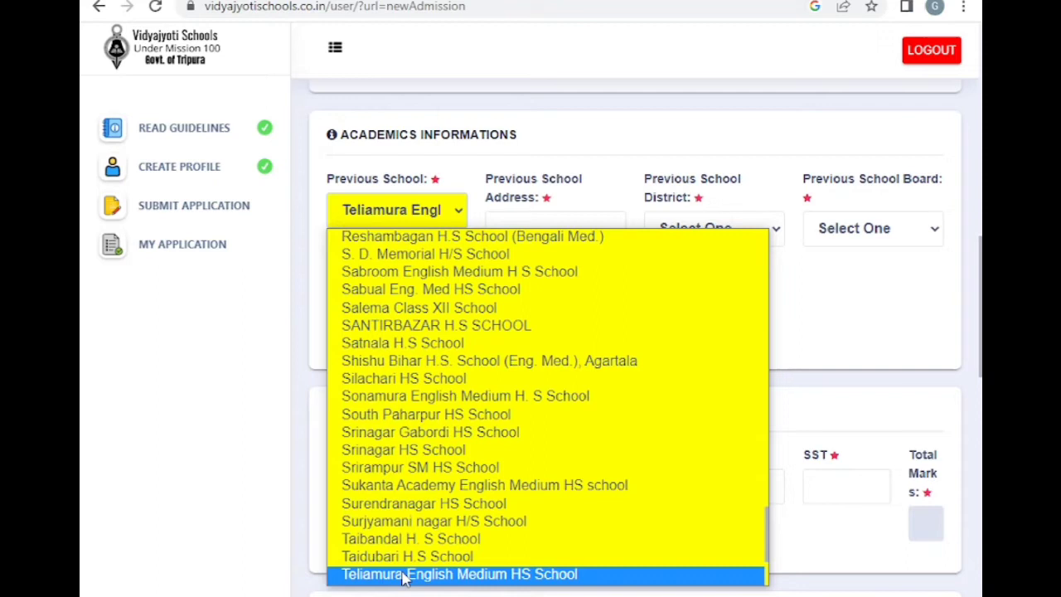
pyautogui.click(405, 573)
pyautogui.click(539, 237)
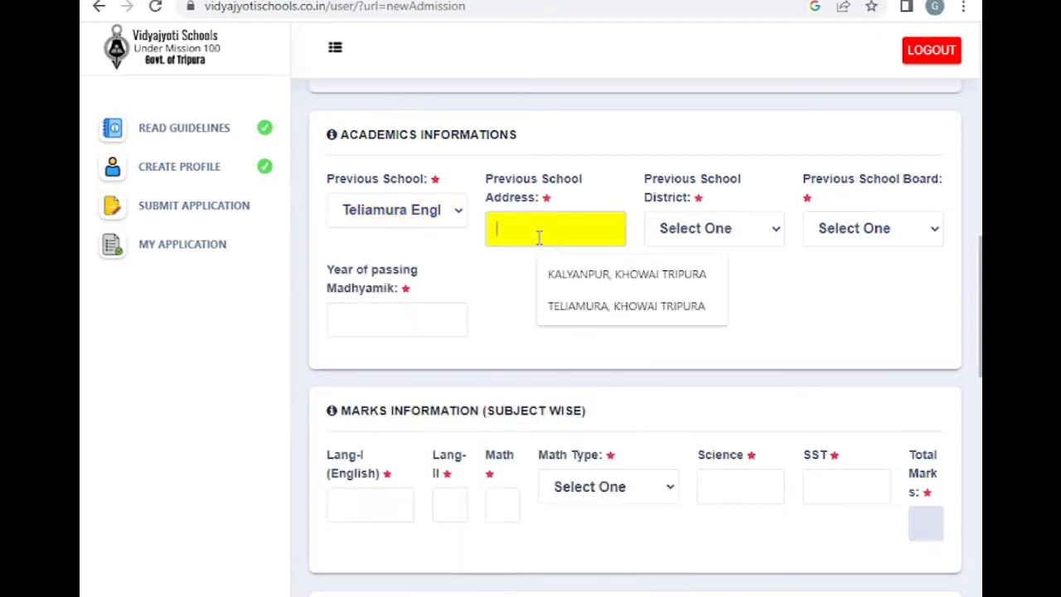
pyautogui.click(626, 306)
# Set the previous school district to Khowai and the board to TBSE
pyautogui.click(713, 228)
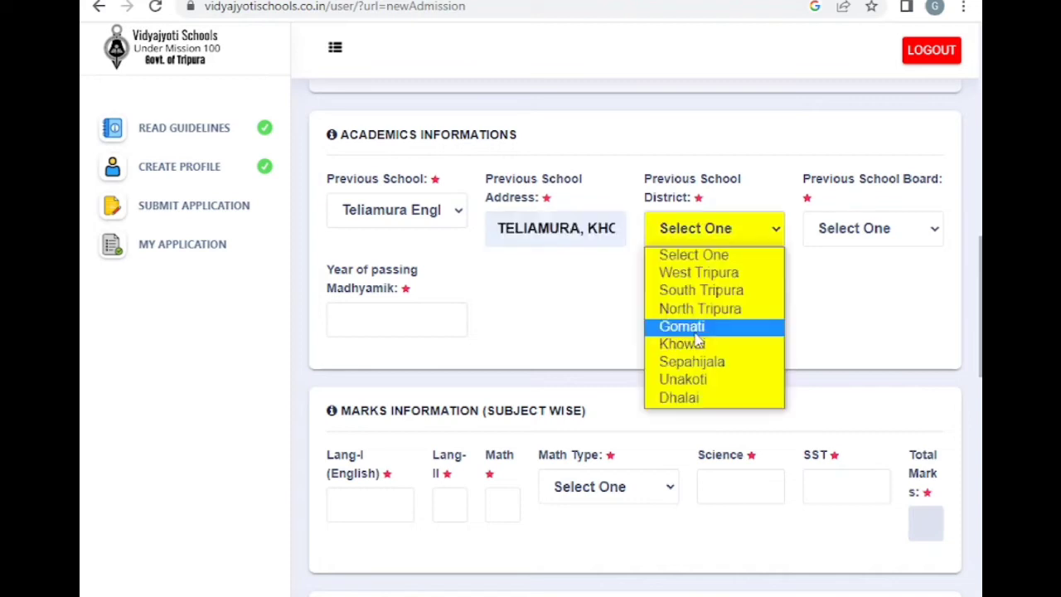
pyautogui.click(683, 343)
pyautogui.click(876, 232)
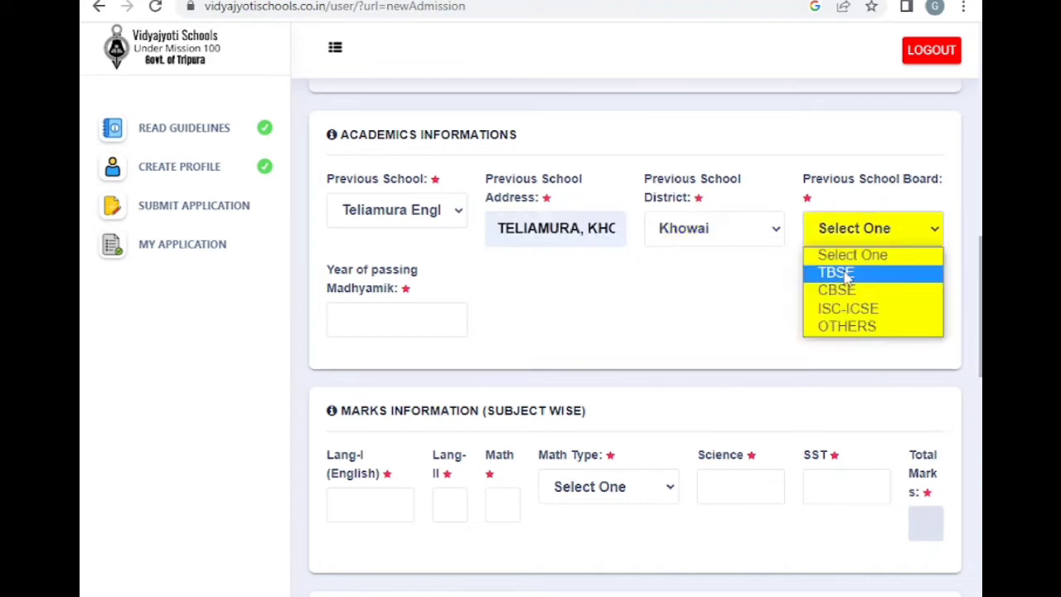
pyautogui.click(837, 274)
pyautogui.scroll(-3, 490, 243)
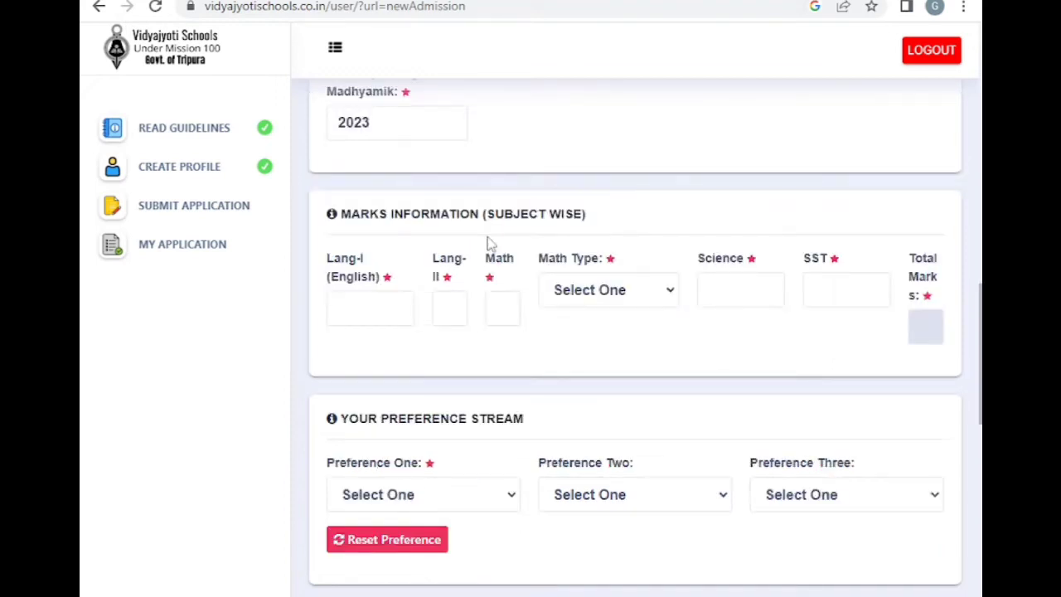
# Enter English marks 78 and Math marks 57, with Math Type Basic Math
pyautogui.click(357, 305)
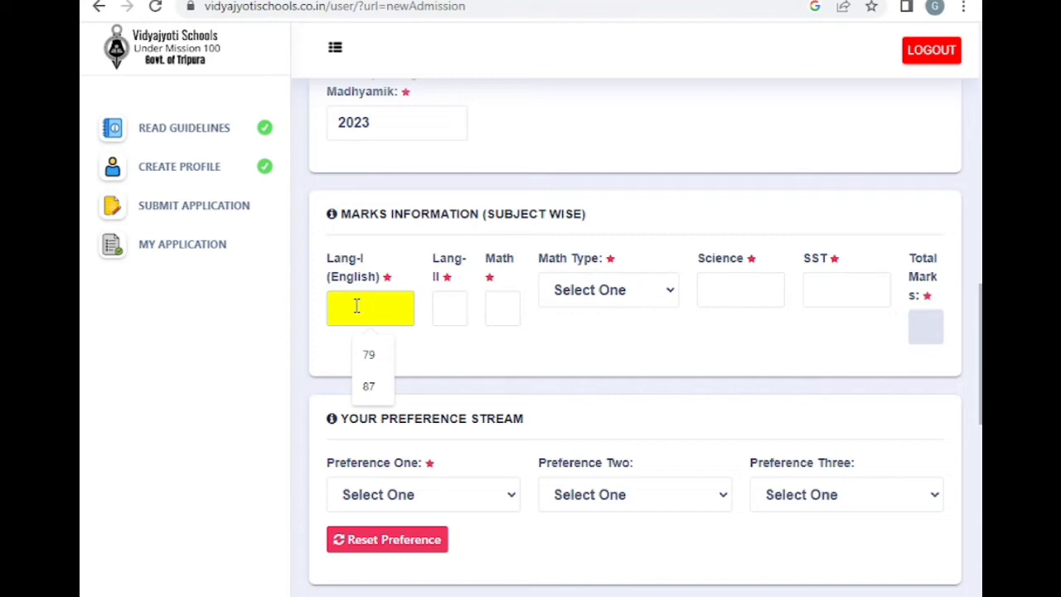
pyautogui.write('78')
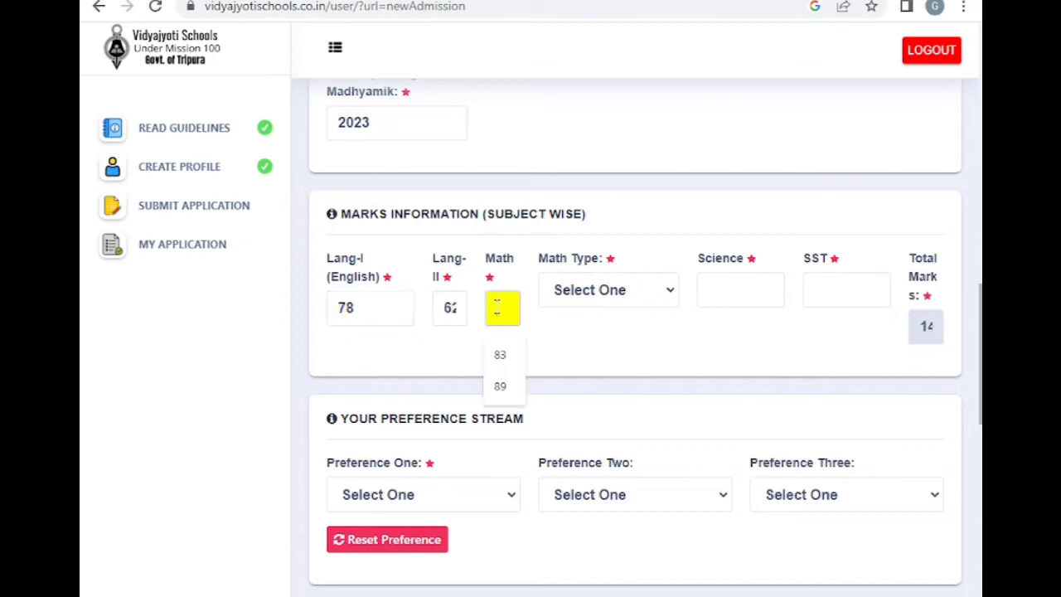
pyautogui.write('57')
pyautogui.click(611, 304)
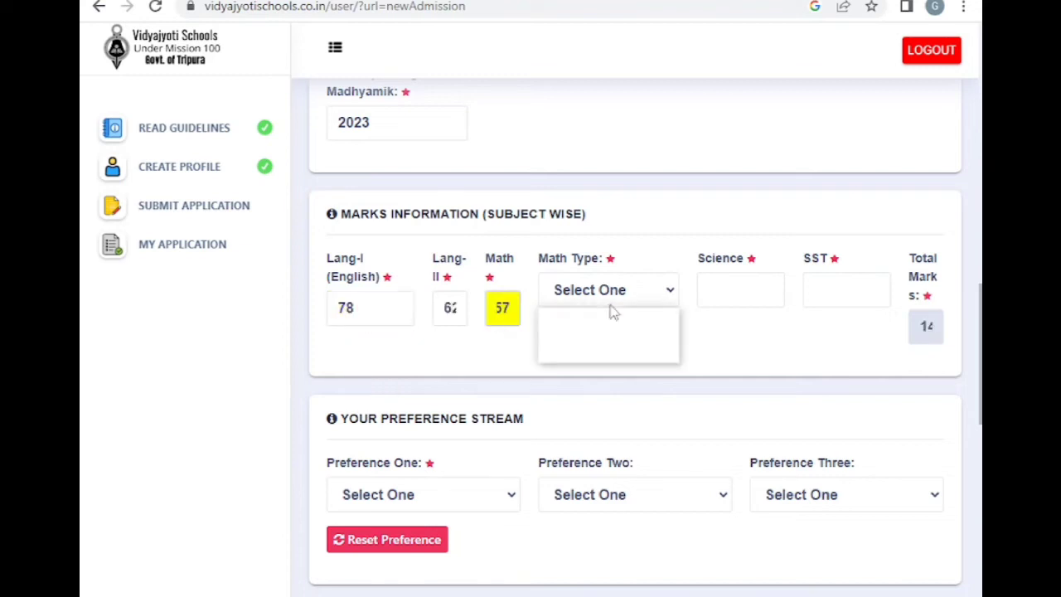
pyautogui.click(598, 356)
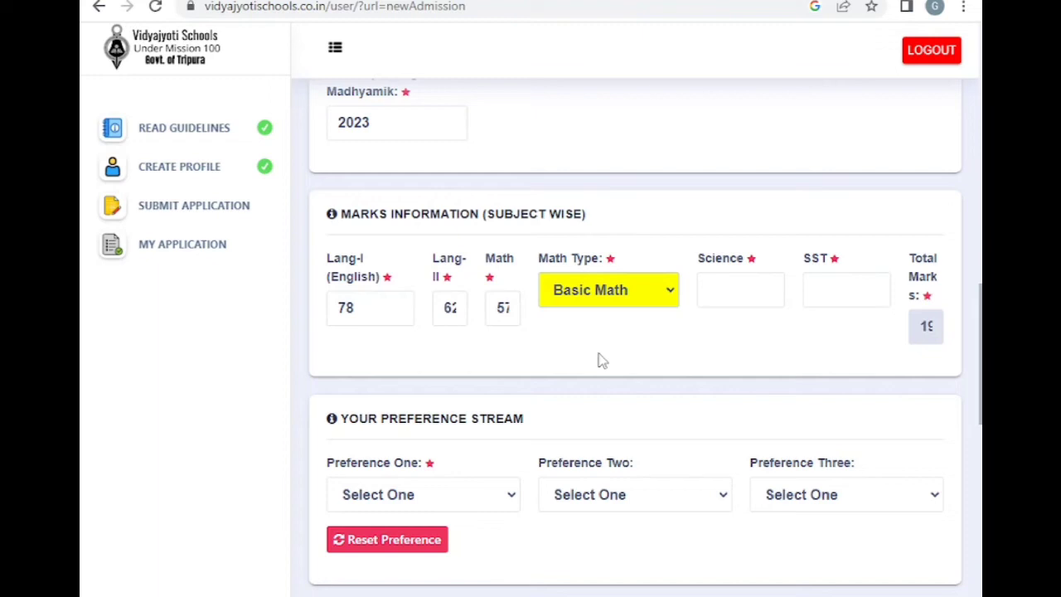
# Enter Science marks 63 and SST marks 67
pyautogui.press('Tab')
pyautogui.write('63')
pyautogui.press('Tab')
pyautogui.write('67')
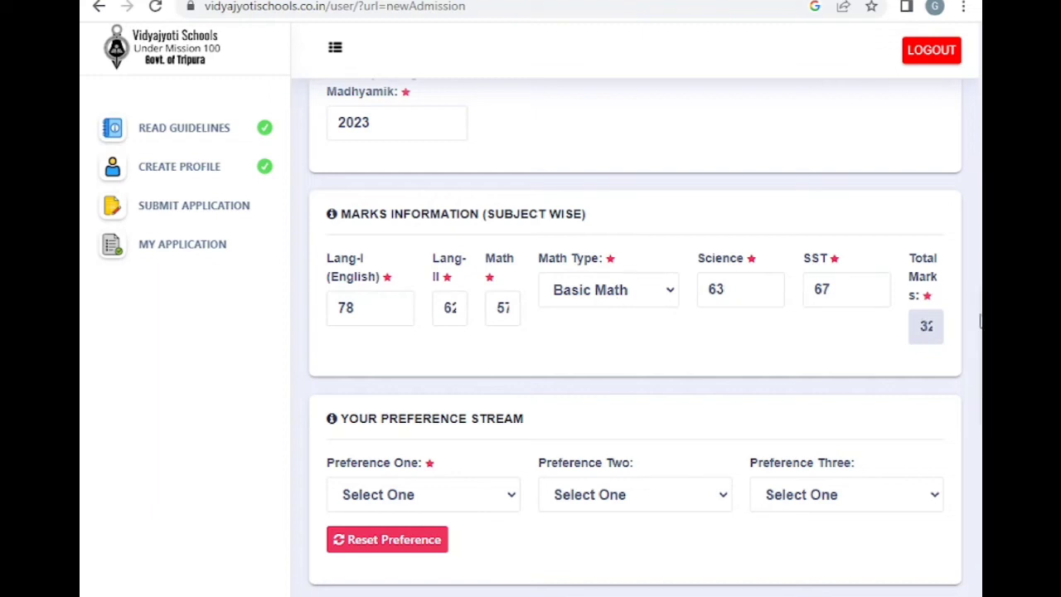
pyautogui.scroll(-3, 458, 265)
pyautogui.click(458, 266)
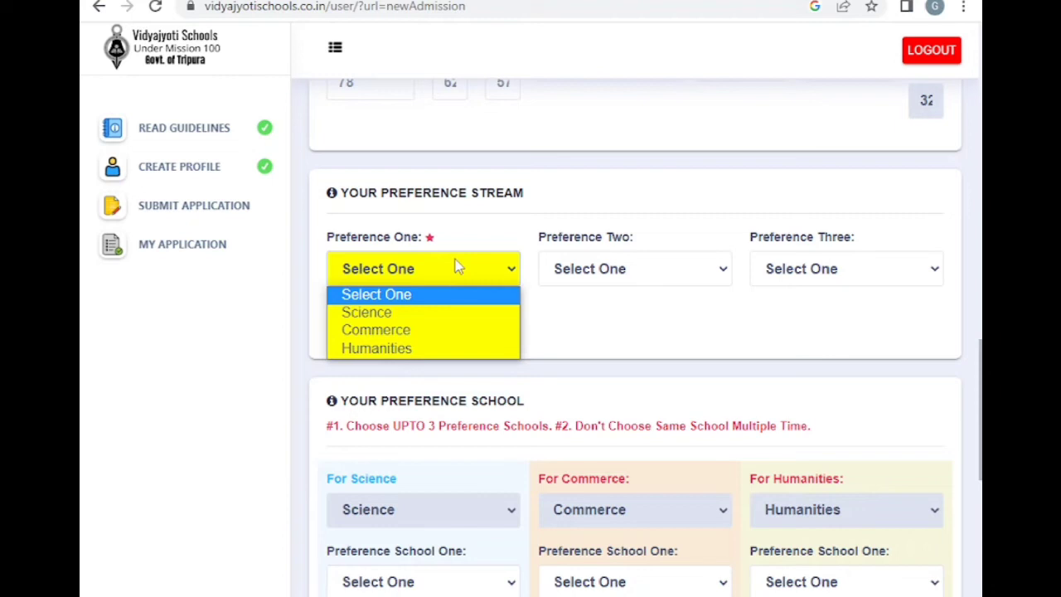
# Choose Humanities as Preference One, leaving Science second and Commerce third
pyautogui.click(377, 349)
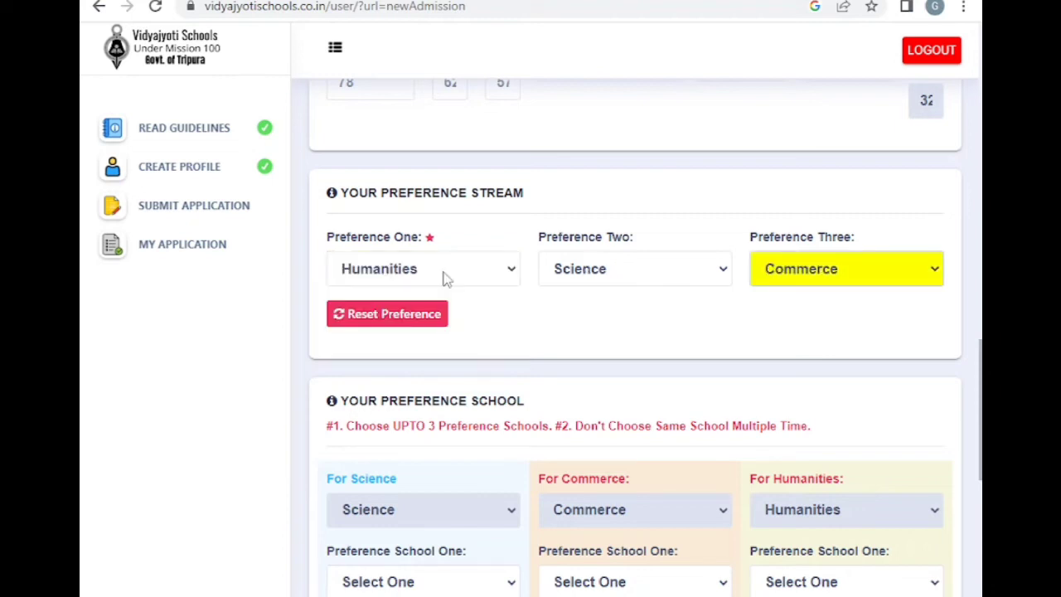
pyautogui.scroll(-1, 678, 184)
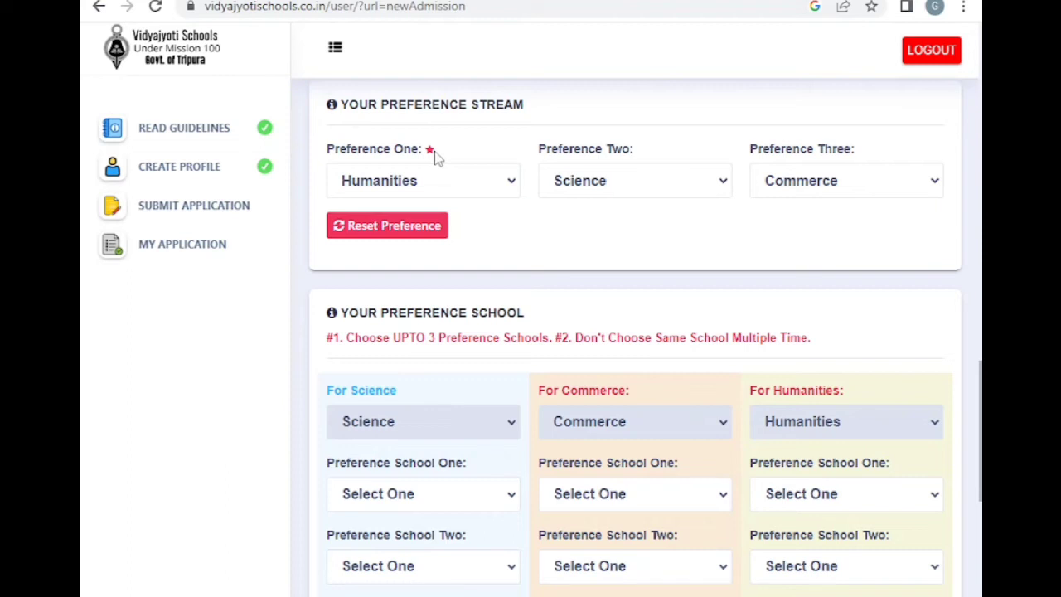
# Open the Science stream's Preference School Two list in the school preference section
pyautogui.scroll(-1, 436, 158)
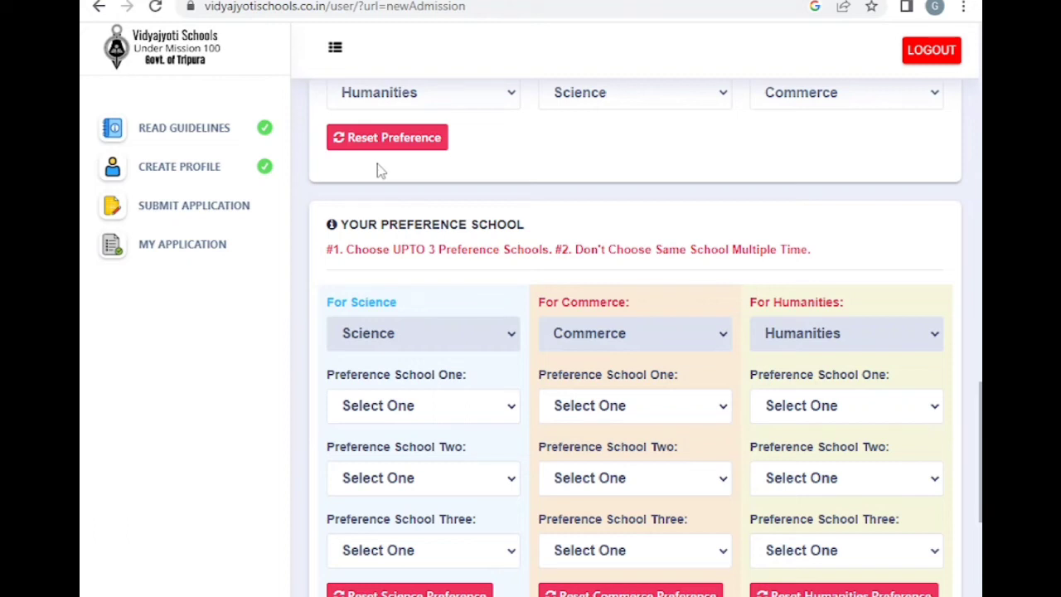
pyautogui.click(448, 480)
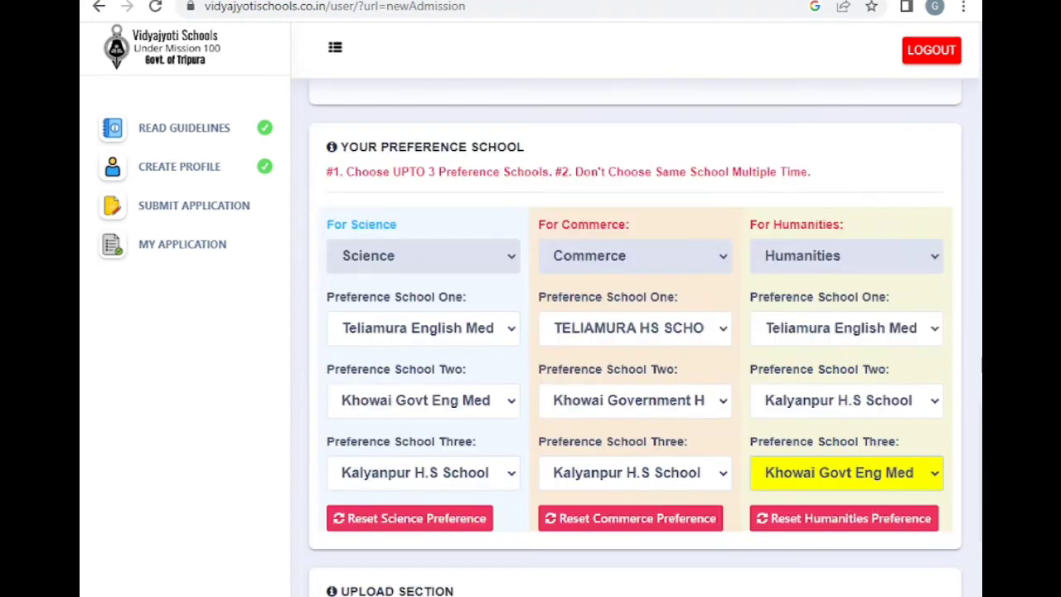
pyautogui.scroll(1, 505, 246)
pyautogui.scroll(-1, 504, 246)
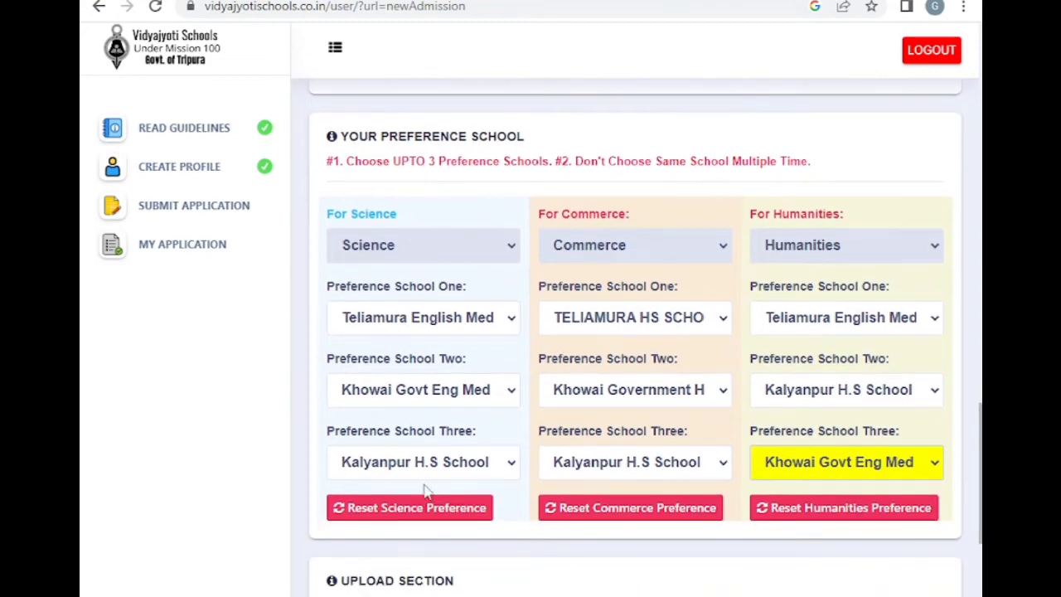
pyautogui.scroll(6, 635, 331)
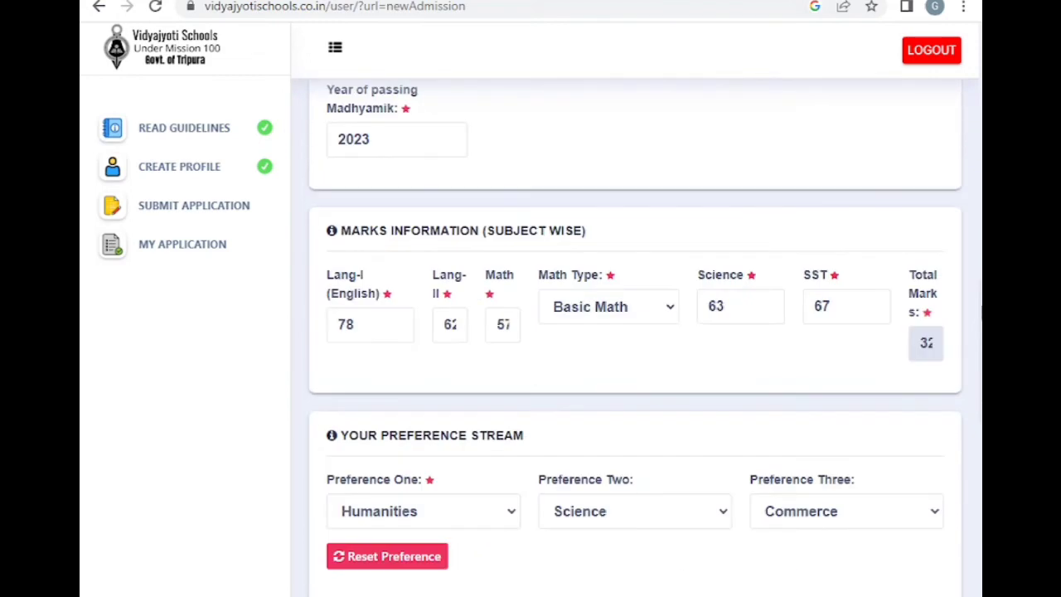
pyautogui.scroll(-4, 635, 332)
pyautogui.scroll(-4, 981, 397)
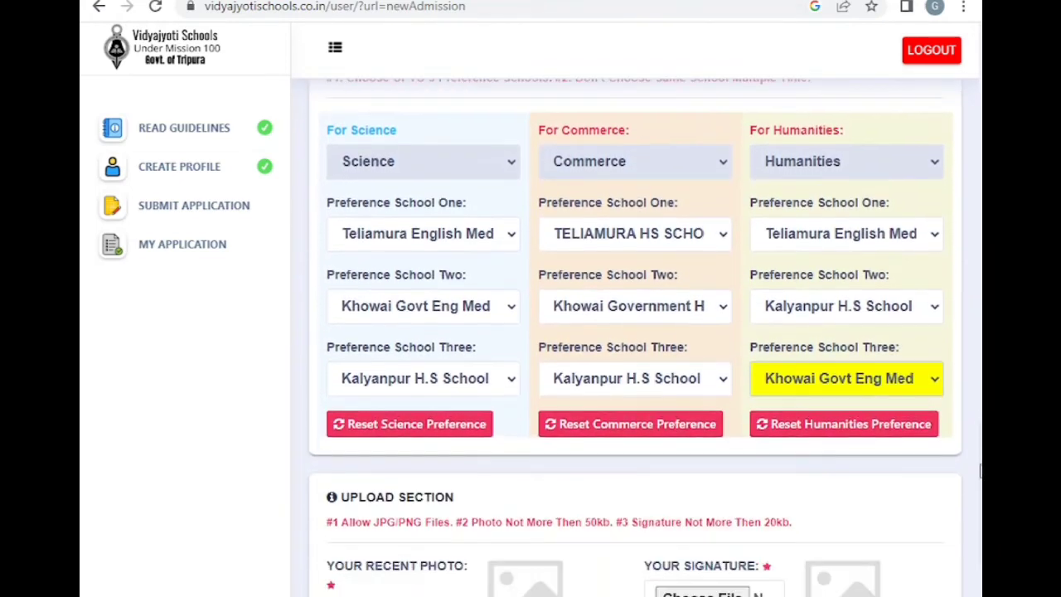
pyautogui.scroll(4, 981, 398)
pyautogui.scroll(1, 981, 400)
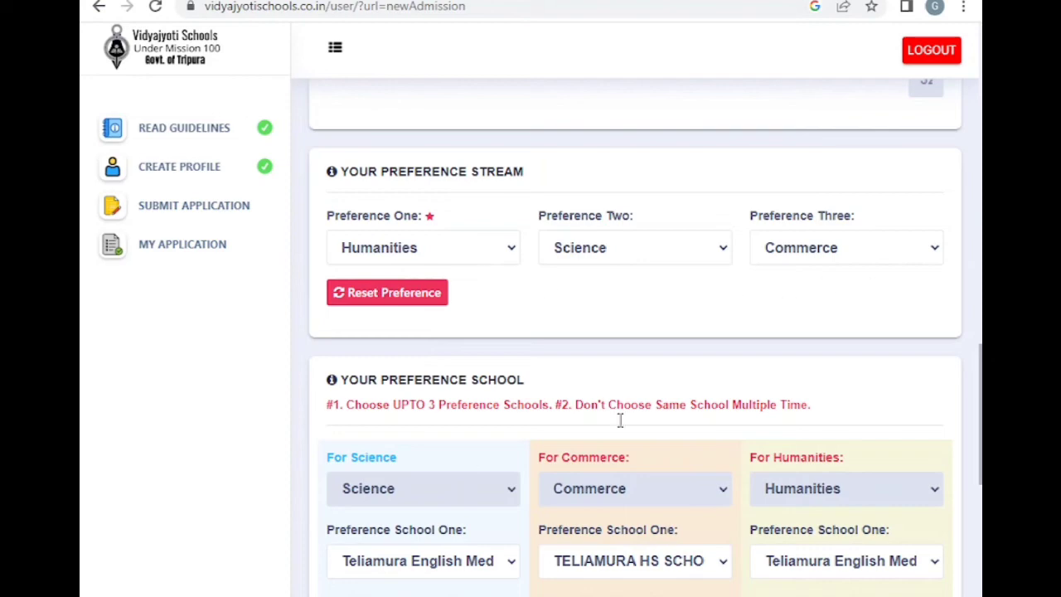
pyautogui.scroll(4, 981, 364)
pyautogui.scroll(1, 982, 362)
pyautogui.scroll(-11, 982, 415)
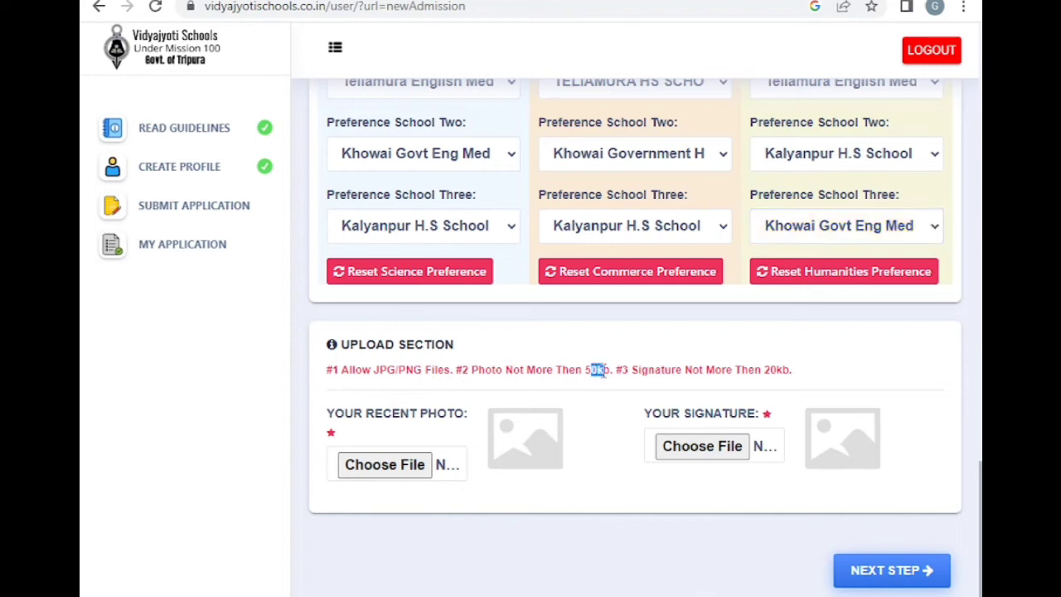
# Attach the applicant's recent photo and signature image files under Choose File
pyautogui.moveTo(771, 371); pyautogui.dragTo(859, 375)
pyautogui.click(857, 376)
pyautogui.click(422, 467)
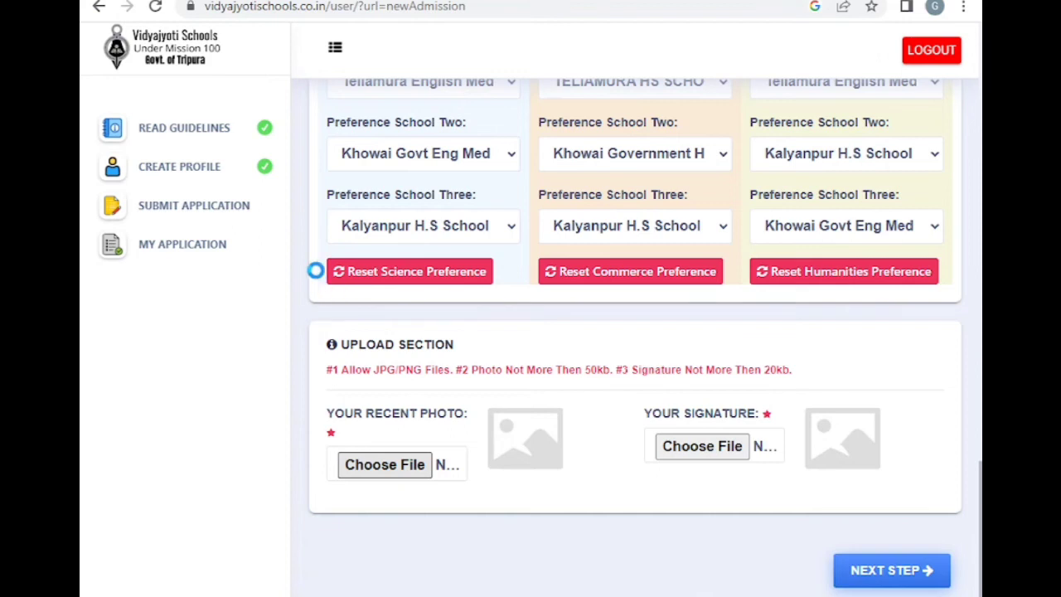
pyautogui.doubleClick(282, 116)
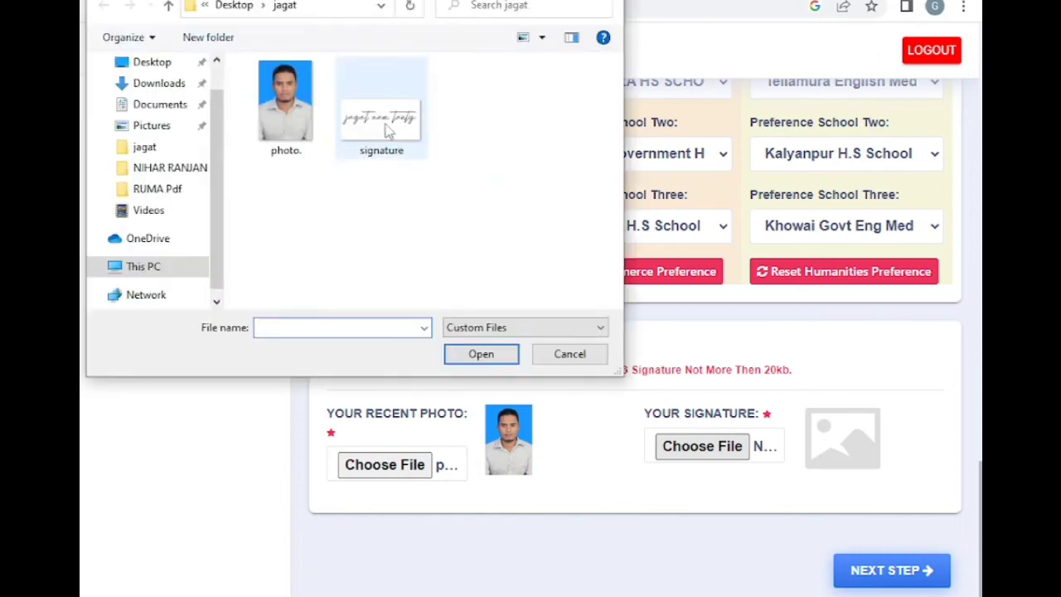
pyautogui.doubleClick(387, 128)
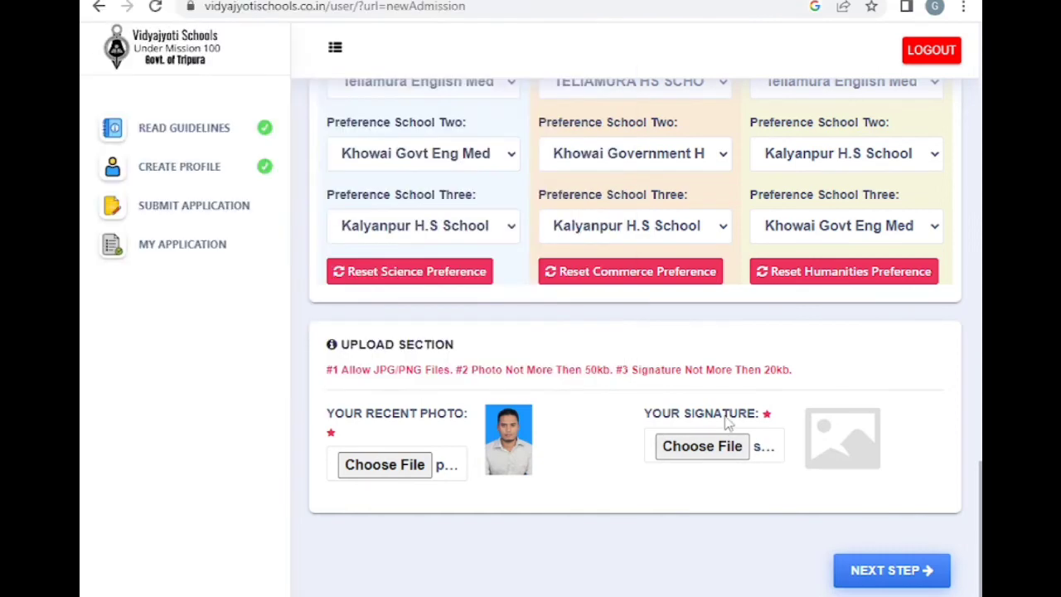
# Review the filled form, then go on to the Admission Criteria/Guideline declaration
pyautogui.scroll(10, 727, 423)
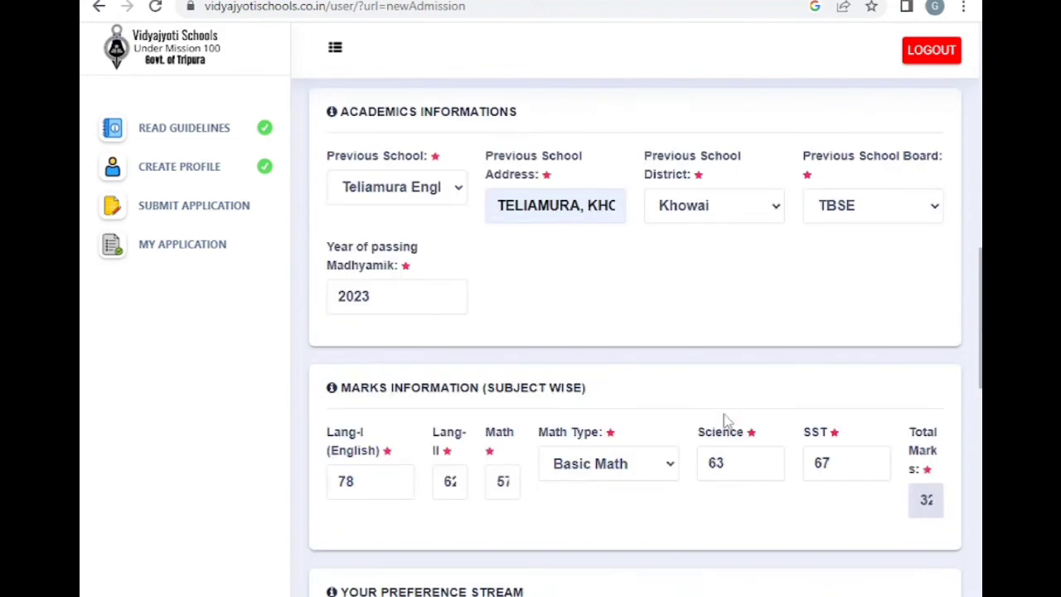
pyautogui.scroll(4, 726, 423)
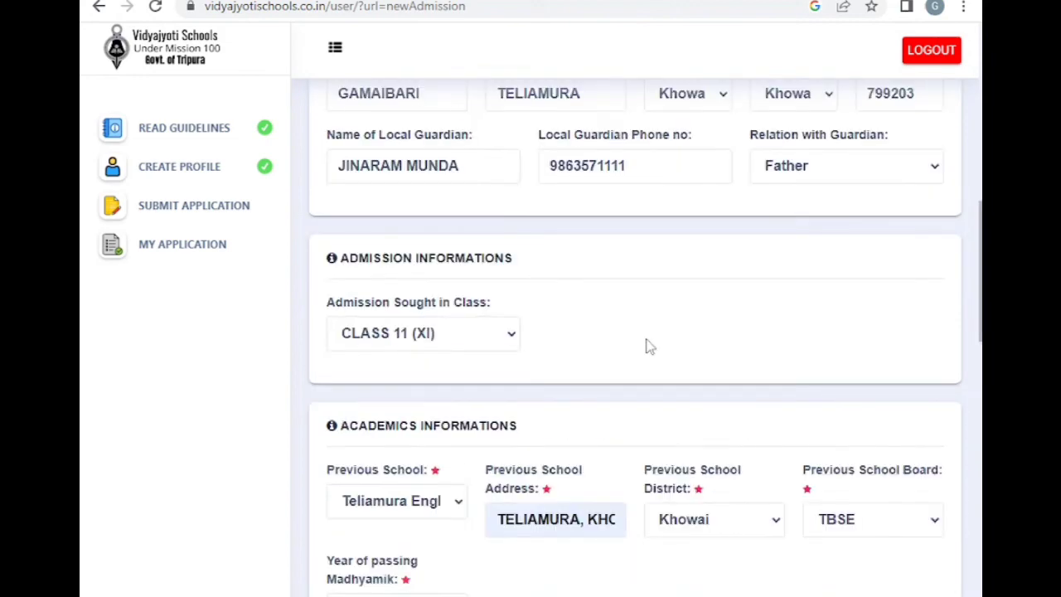
pyautogui.scroll(-6, 650, 347)
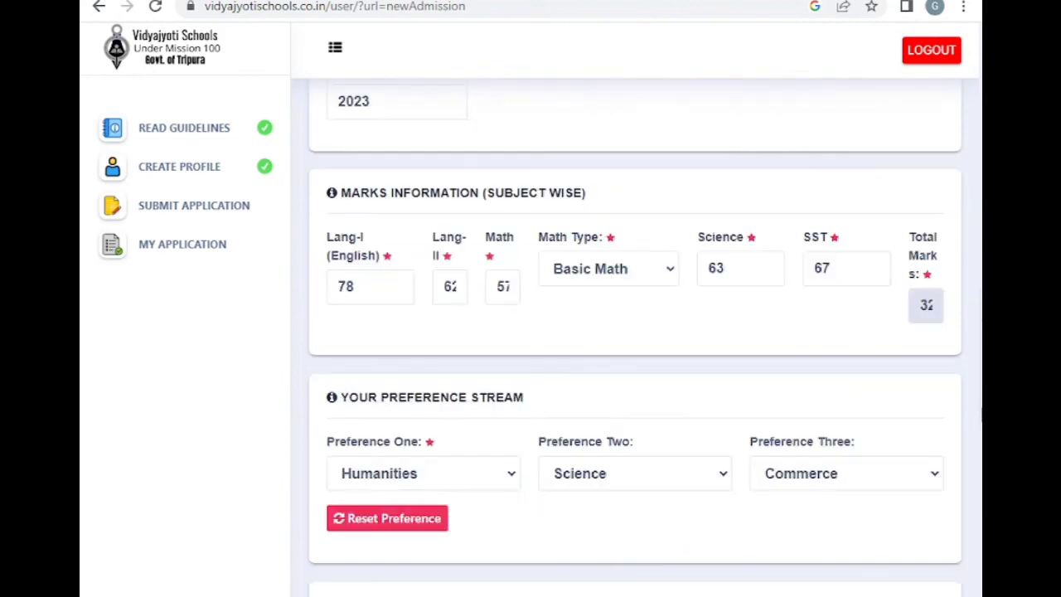
pyautogui.scroll(-3, 635, 339)
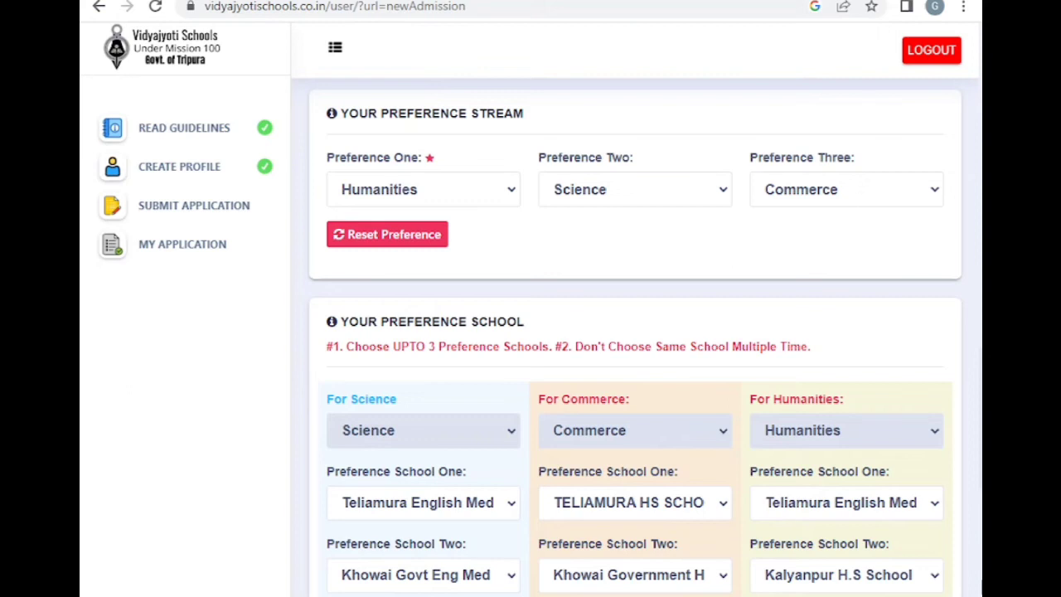
pyautogui.scroll(-5, 896, 572)
pyautogui.click(894, 570)
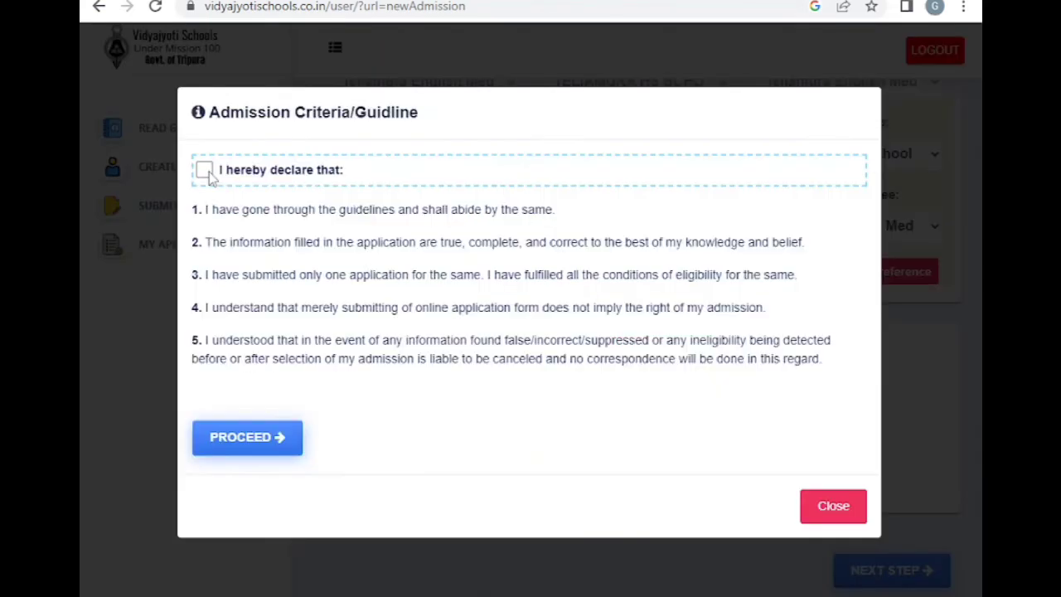
# Tick 'I hereby declare that', proceed, and confirm submission with Yes Confirm
pyautogui.click(205, 170)
pyautogui.click(266, 446)
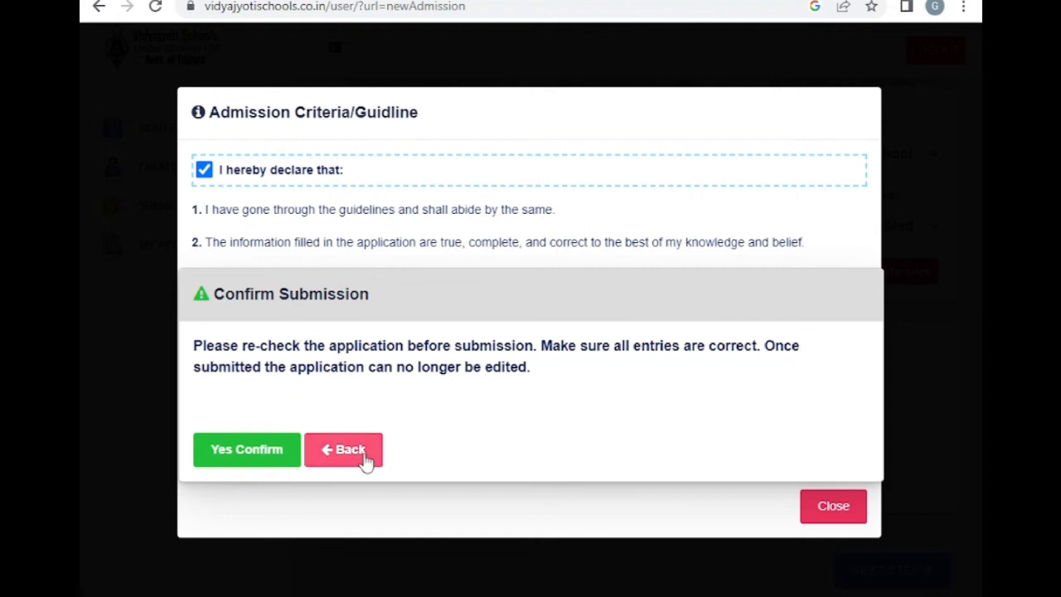
pyautogui.click(240, 457)
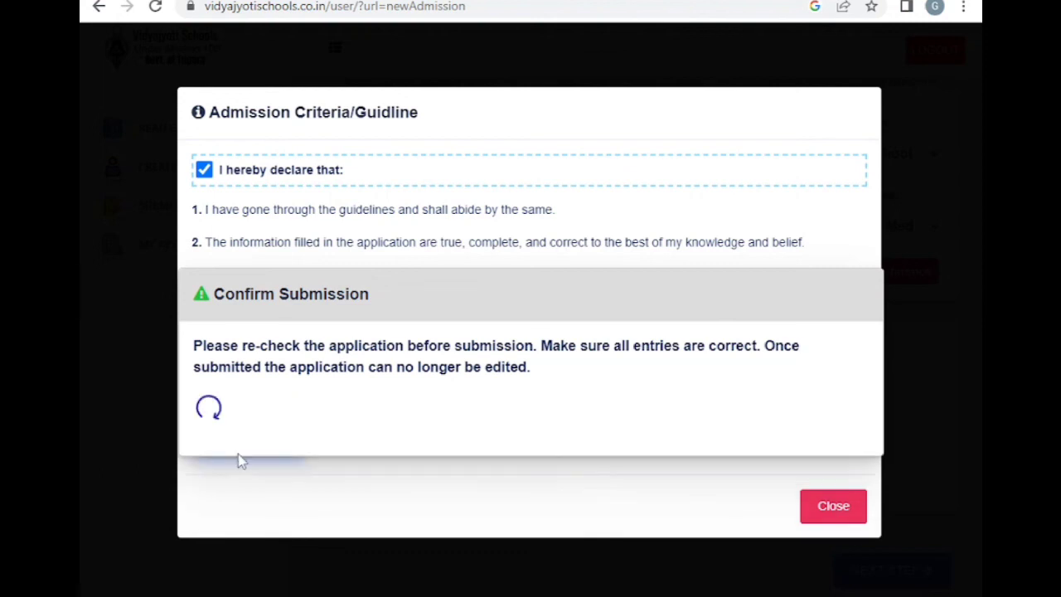